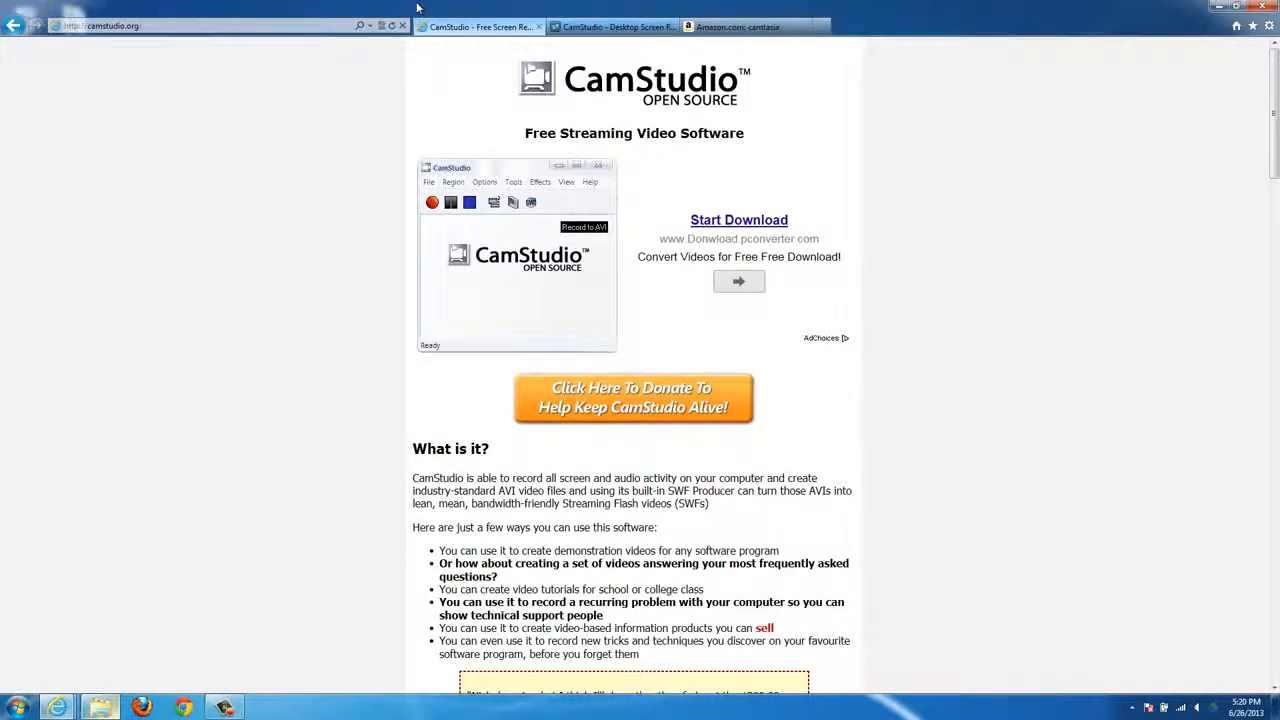
Open the SourceForge download page for CamStudio 2.7 (Build r316) from the download links on camstudio.org
{"action": "scroll", "coordinate": [634, 400], "scroll_direction": "down", "scroll_amount": 5}
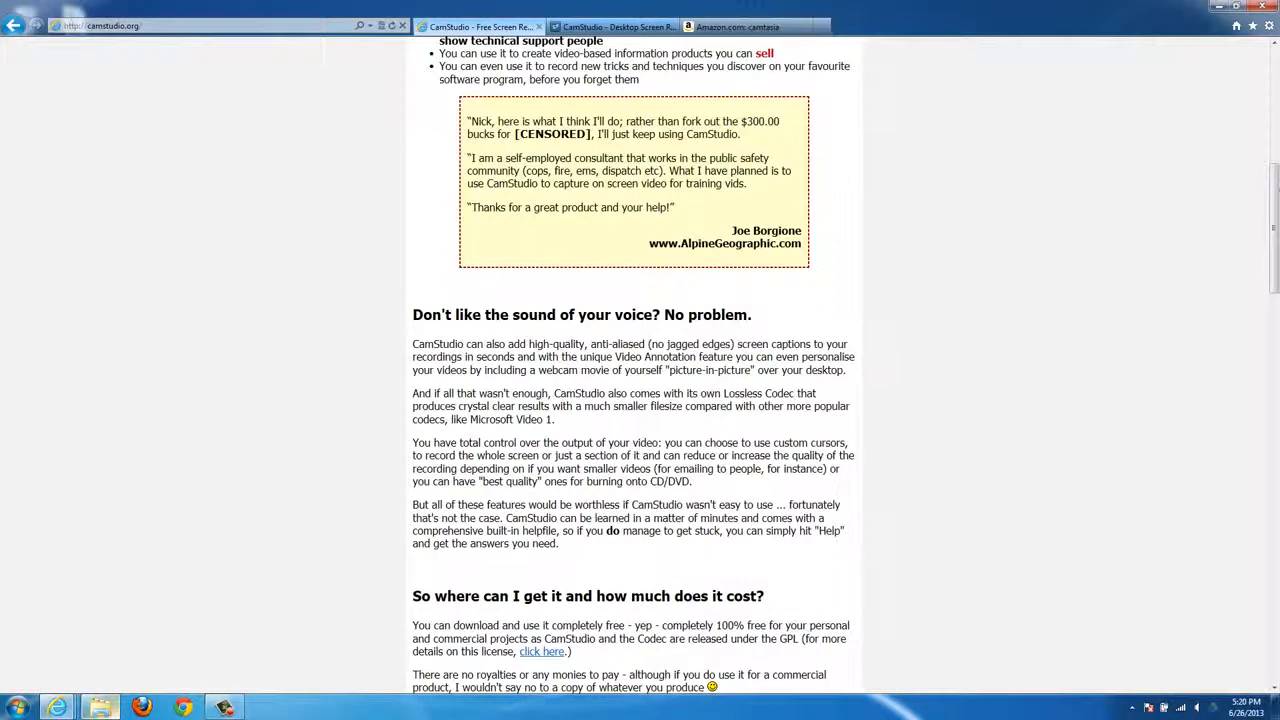
{"action": "left_click_drag", "start_coordinate": [1277, 190], "coordinate": [1274, 300]}
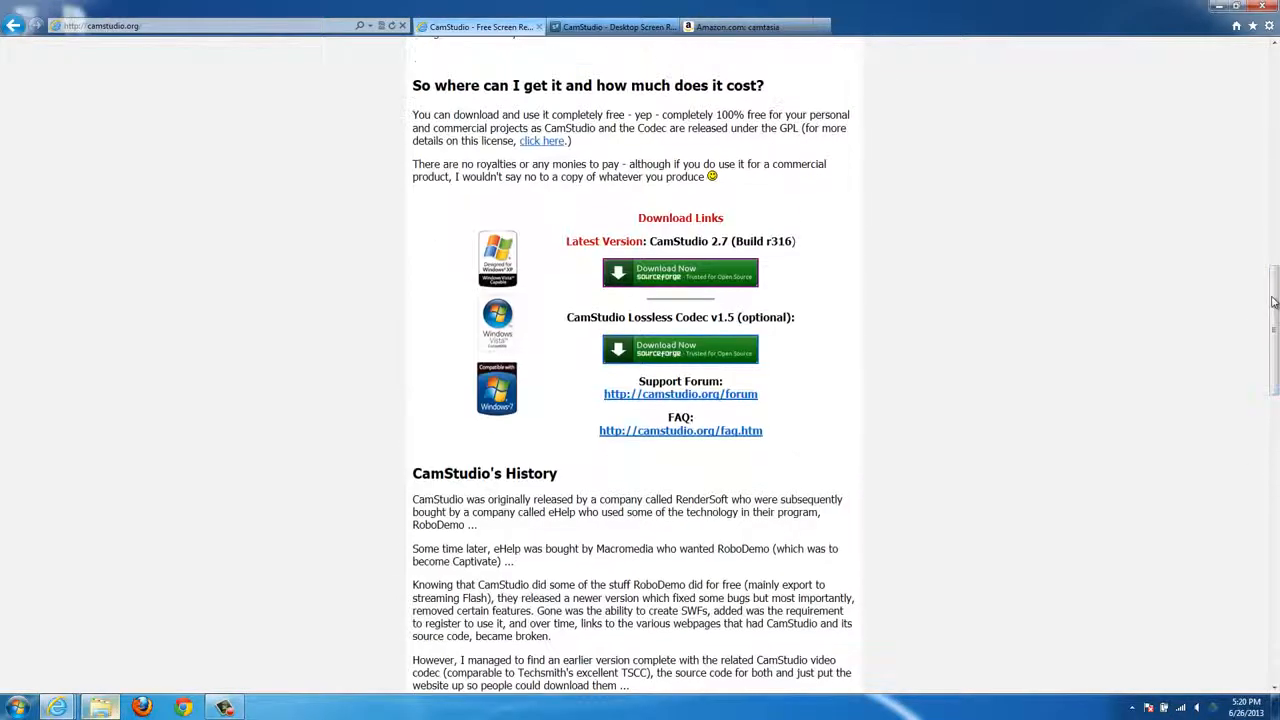
{"action": "left_click", "coordinate": [708, 283]}
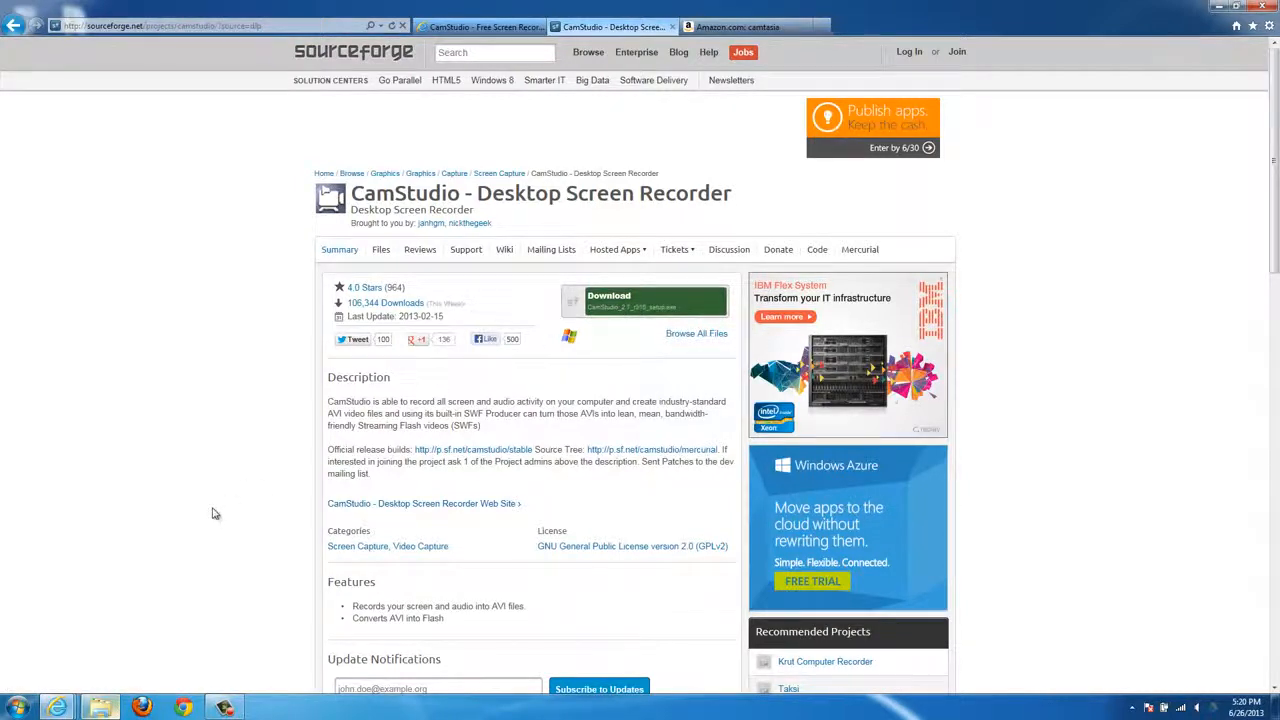
Run CamStudio_2.7_r316_setup.exe from the Downloads folder and minimize the folder window
{"action": "left_click", "coordinate": [100, 707]}
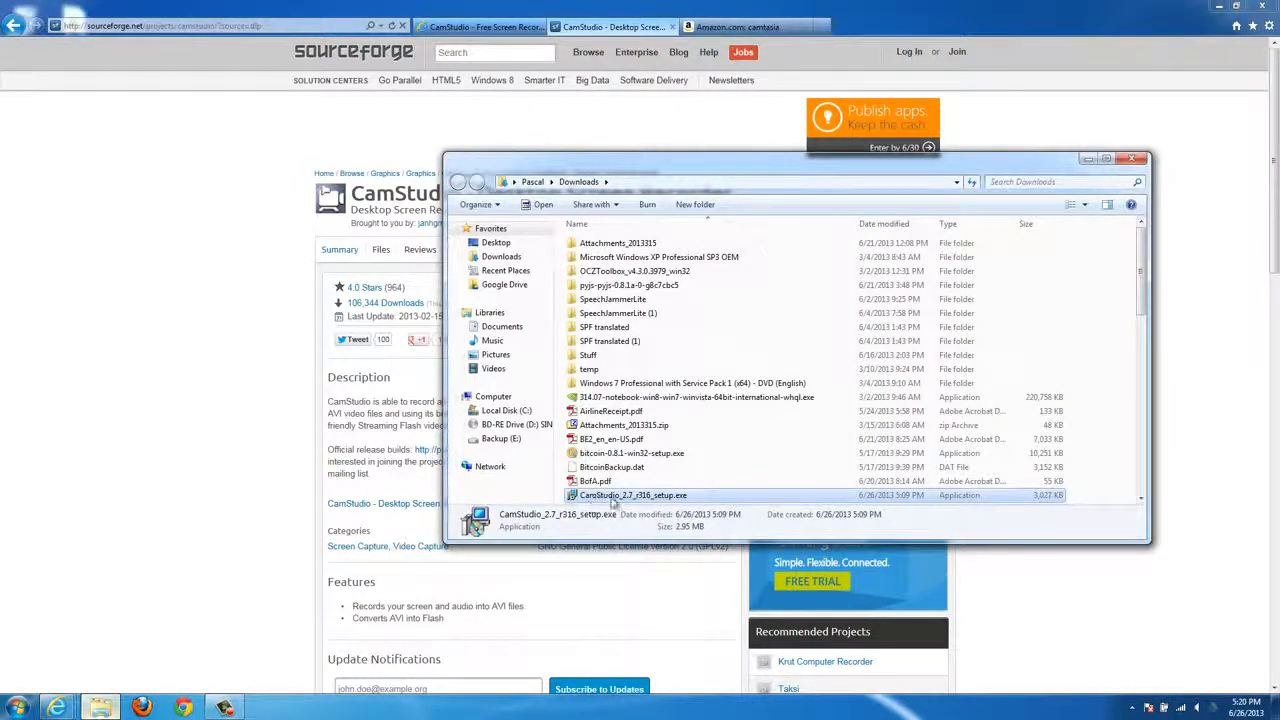
{"action": "double_click", "coordinate": [683, 497]}
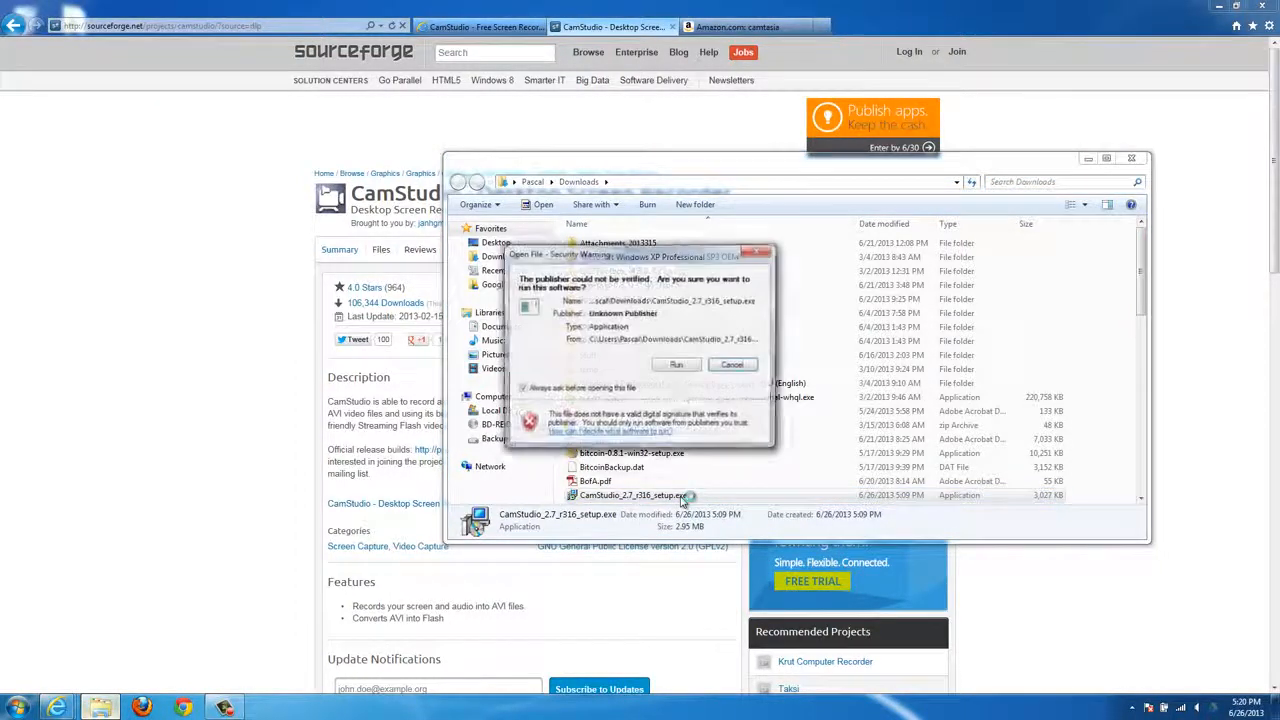
{"action": "left_click", "coordinate": [678, 368]}
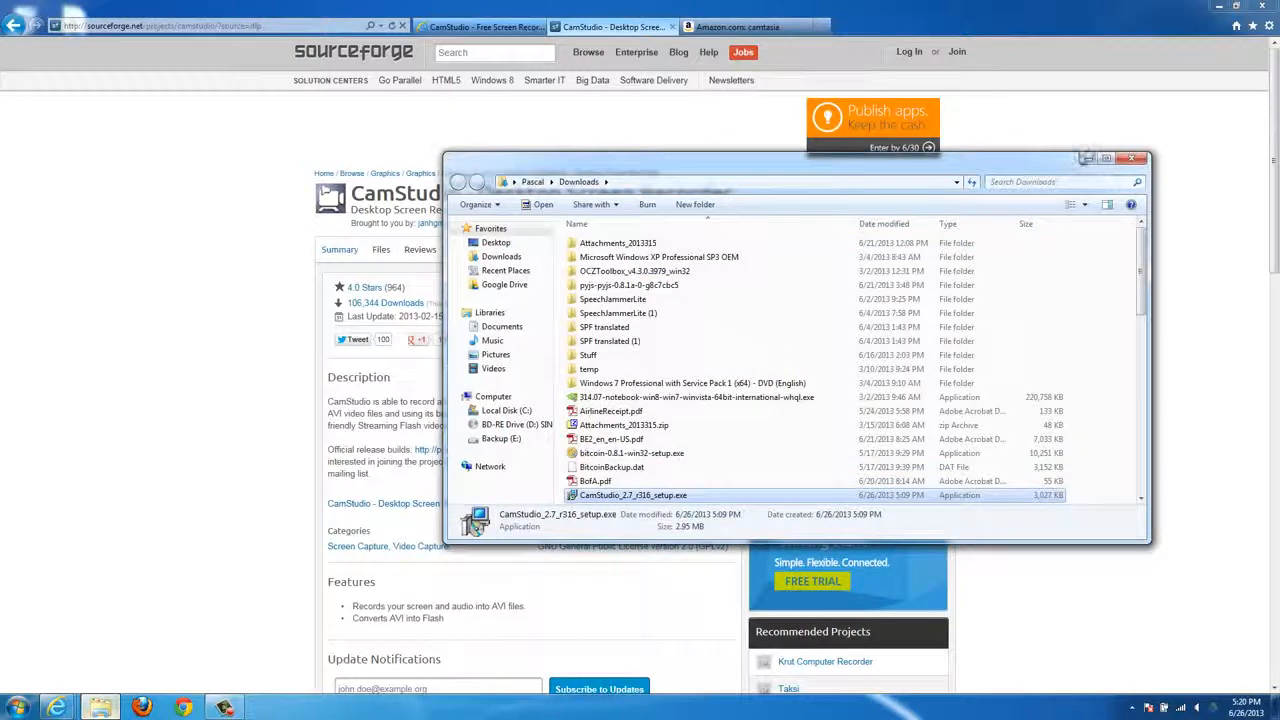
{"action": "left_click", "coordinate": [1088, 158]}
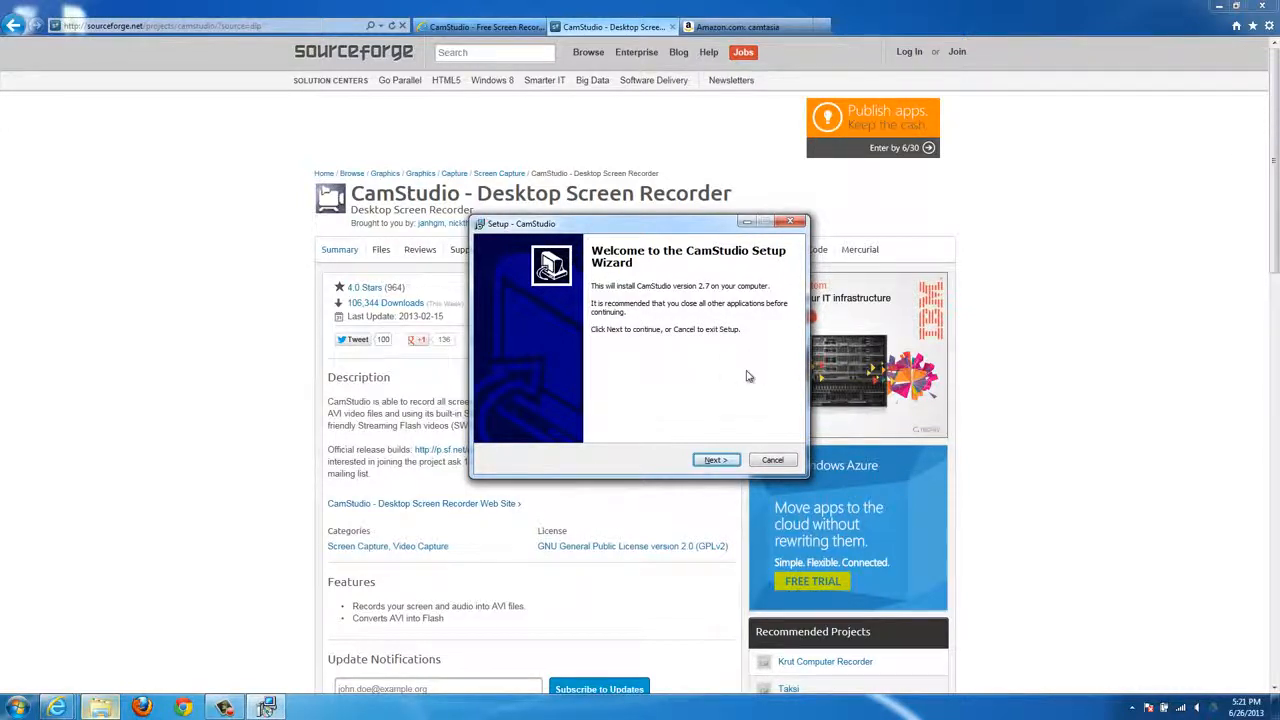
Accept the license agreement and install CamStudio with the default destination and Start Menu folders, without a desktop icon
{"action": "left_click", "coordinate": [715, 460]}
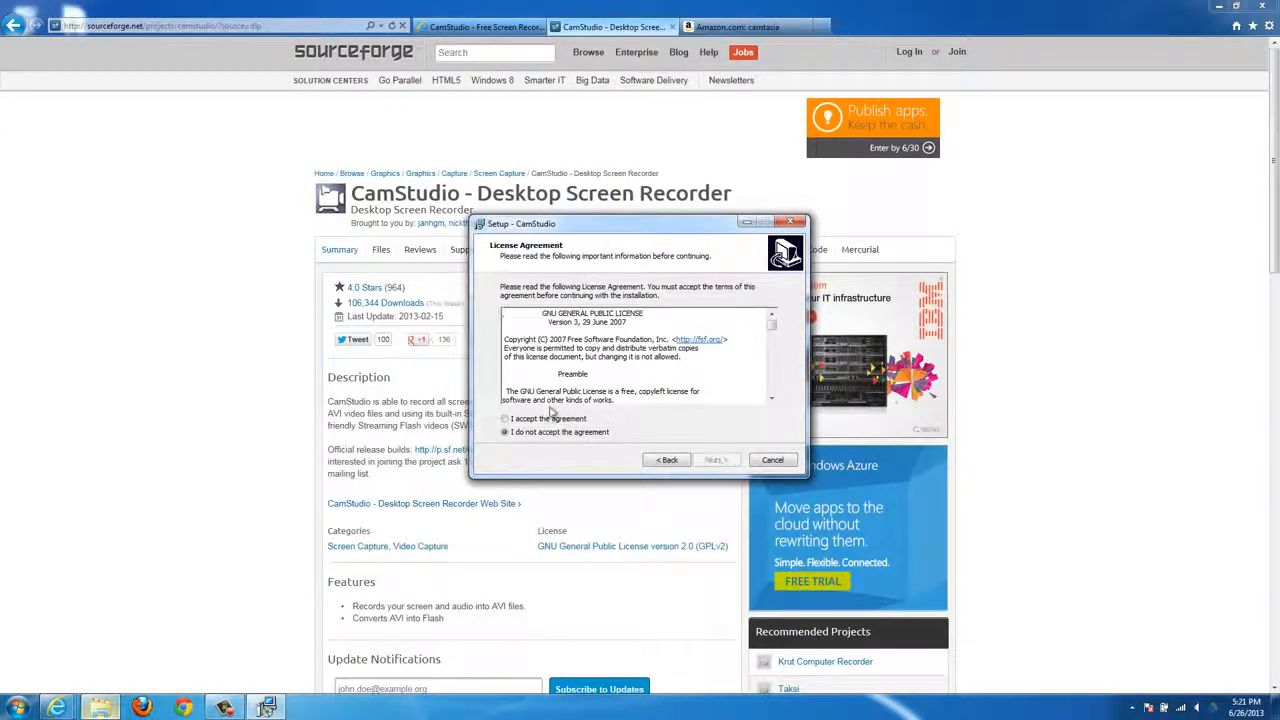
{"action": "left_click", "coordinate": [548, 418]}
{"action": "left_click", "coordinate": [712, 462]}
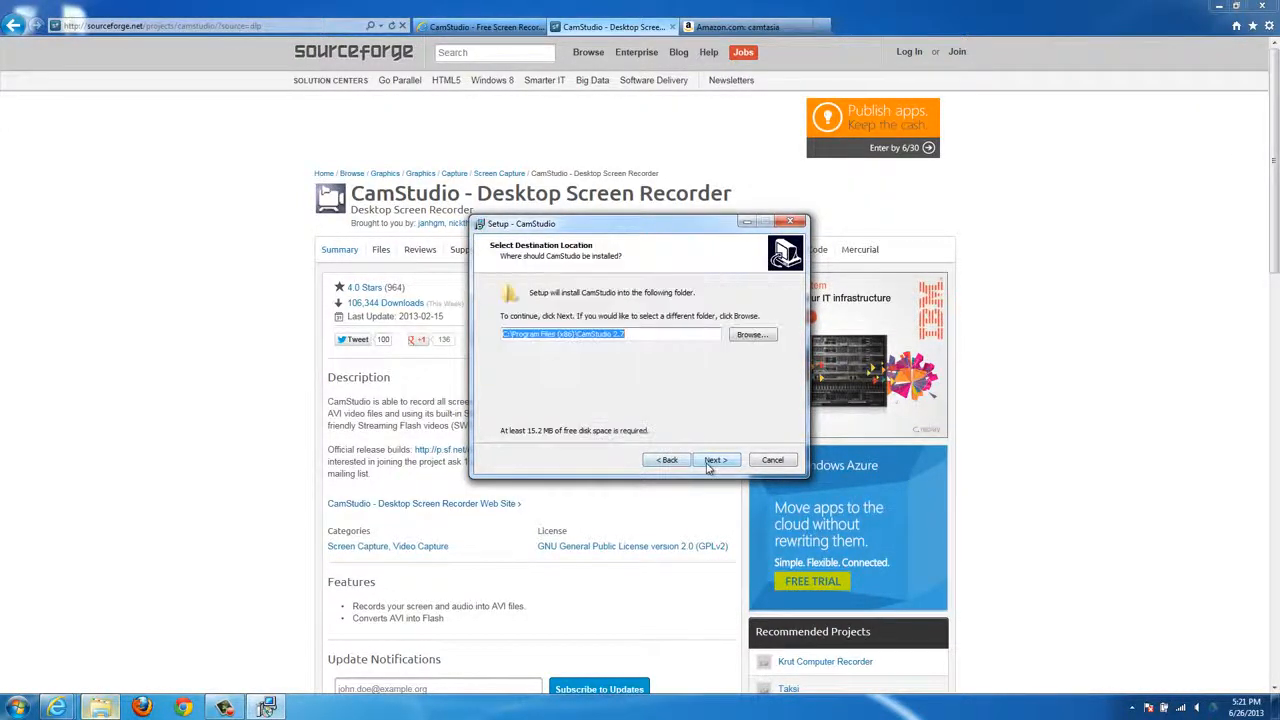
{"action": "left_click", "coordinate": [707, 462]}
{"action": "left_click", "coordinate": [707, 462]}
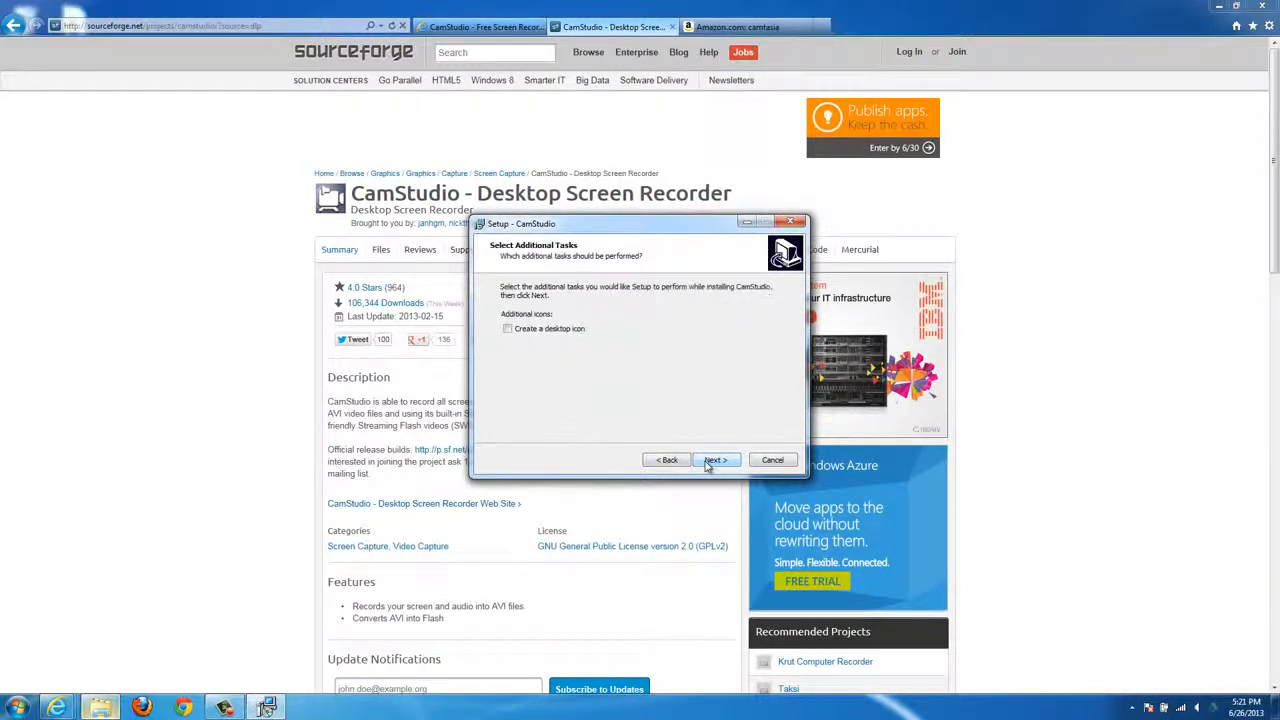
{"action": "left_click", "coordinate": [707, 462]}
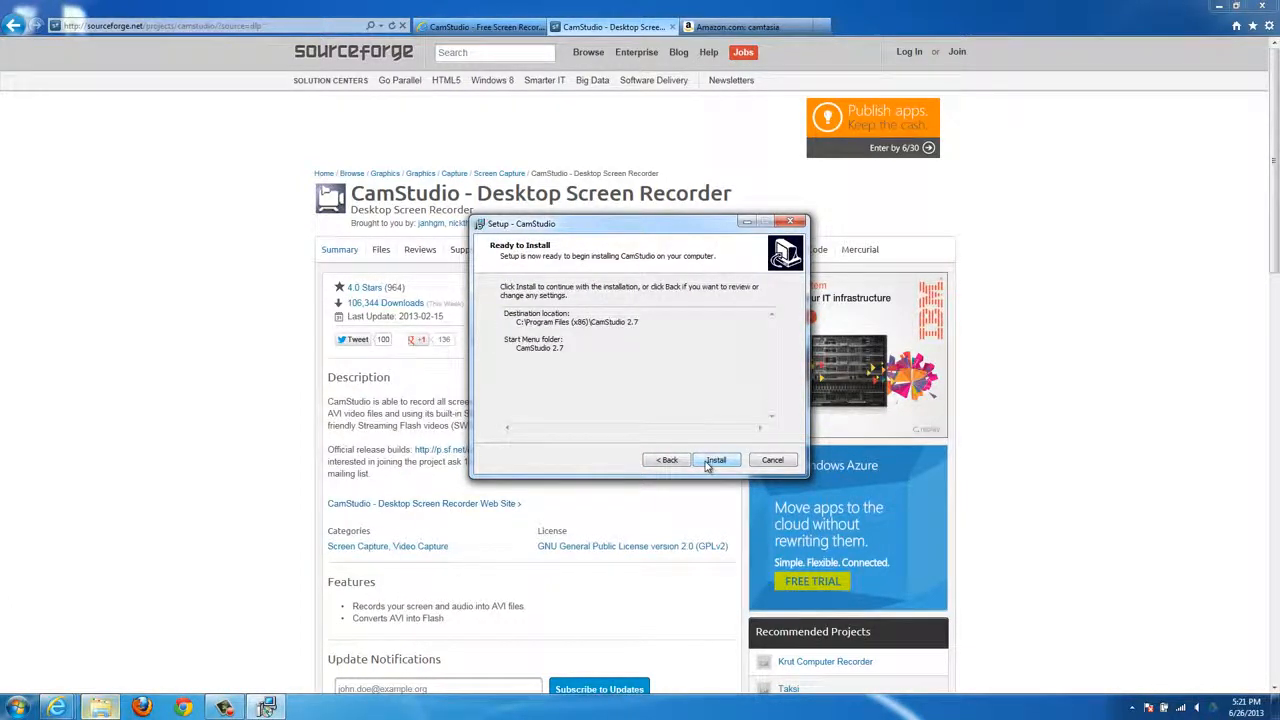
{"action": "left_click", "coordinate": [707, 462]}
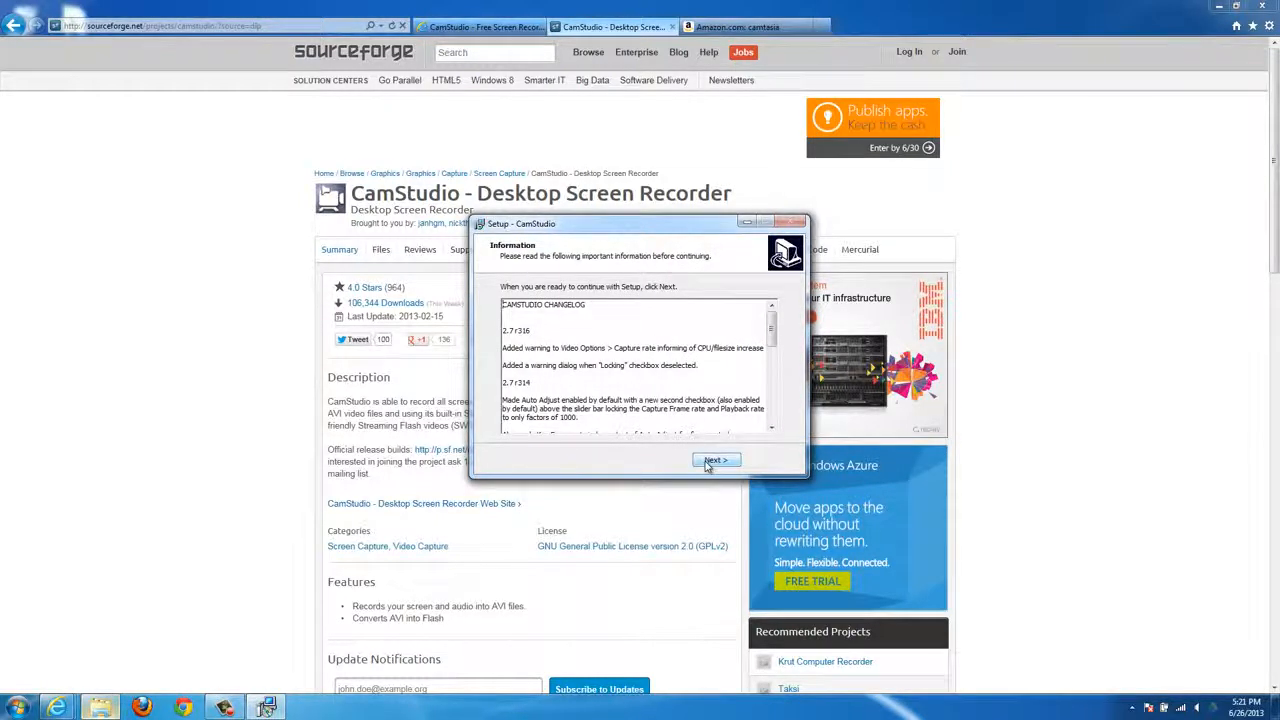
Finish the setup wizard with CamStudio set to launch, and dismiss the configuration file error
{"action": "left_click", "coordinate": [710, 461]}
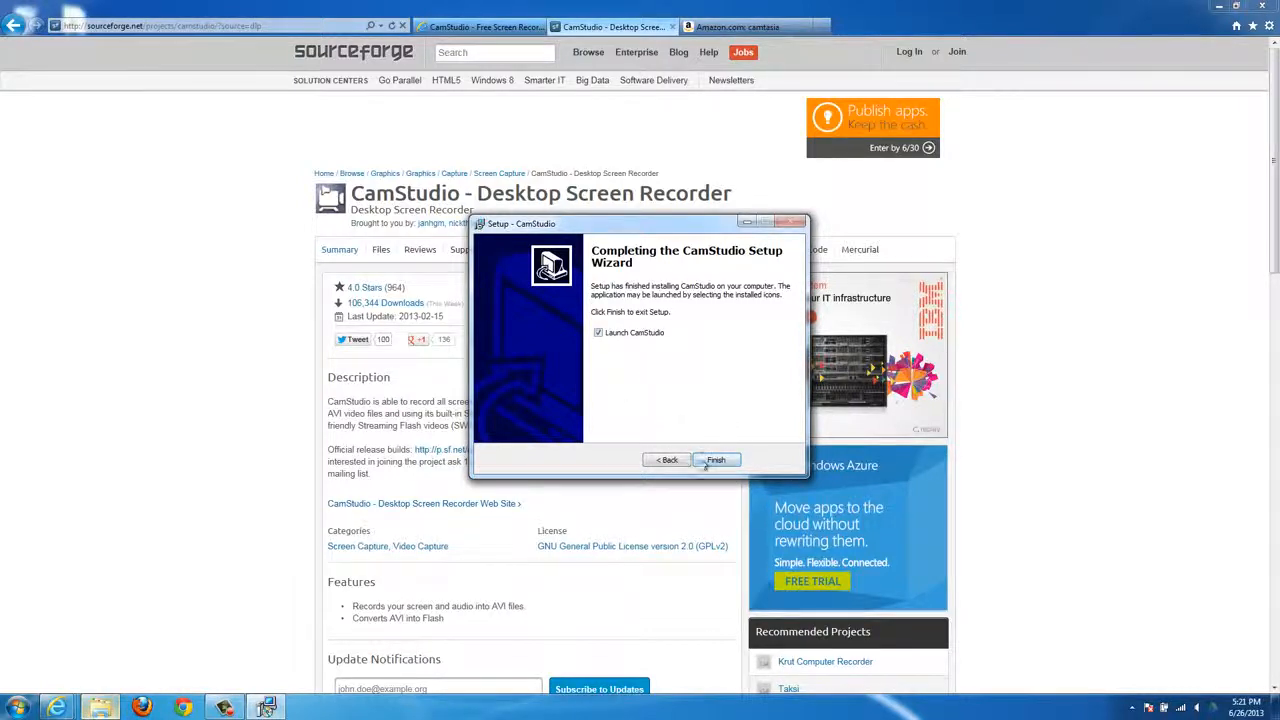
{"action": "left_click", "coordinate": [714, 462]}
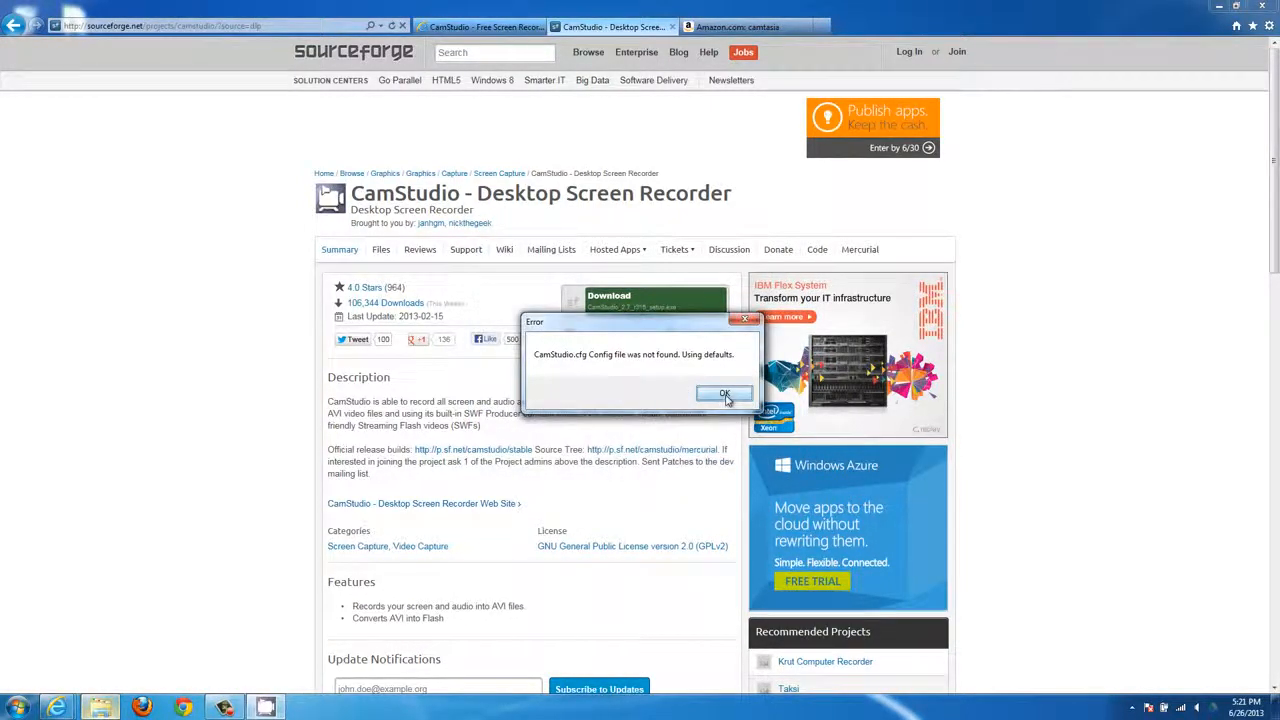
{"action": "left_click", "coordinate": [725, 396]}
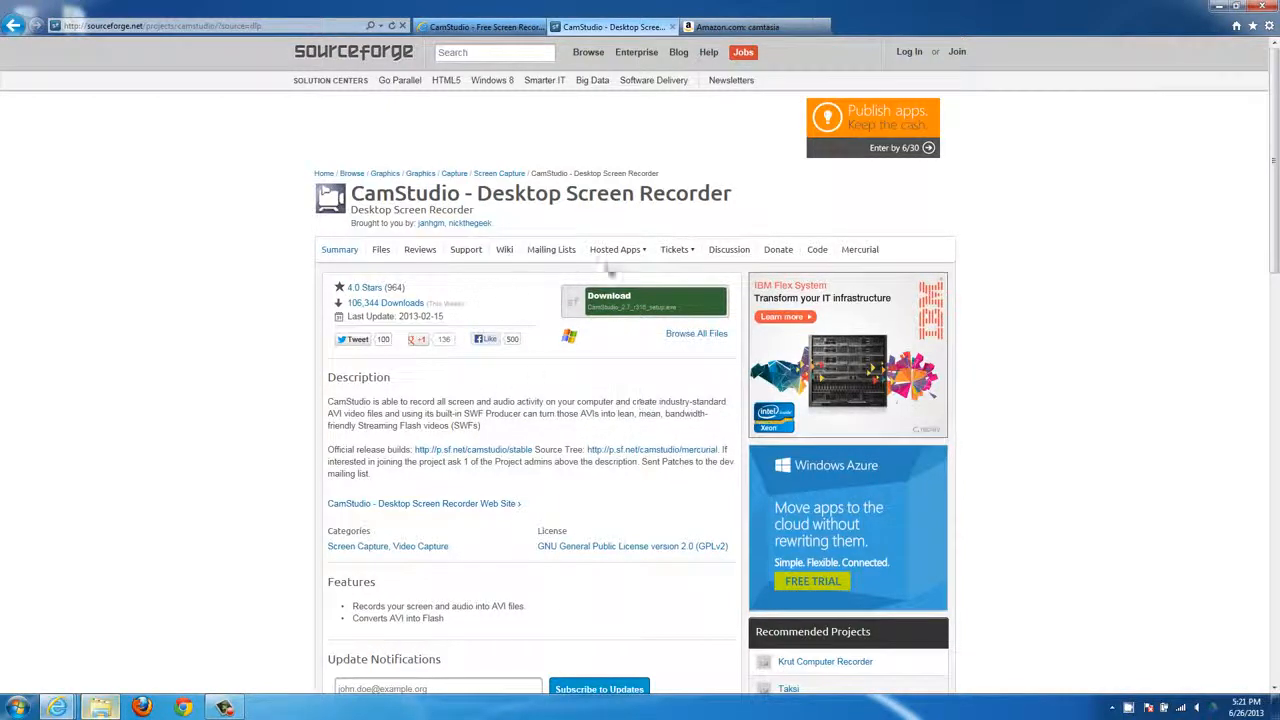
Minimize the browser and check the hidden notification icons for CamStudio
{"action": "left_click", "coordinate": [1219, 8]}
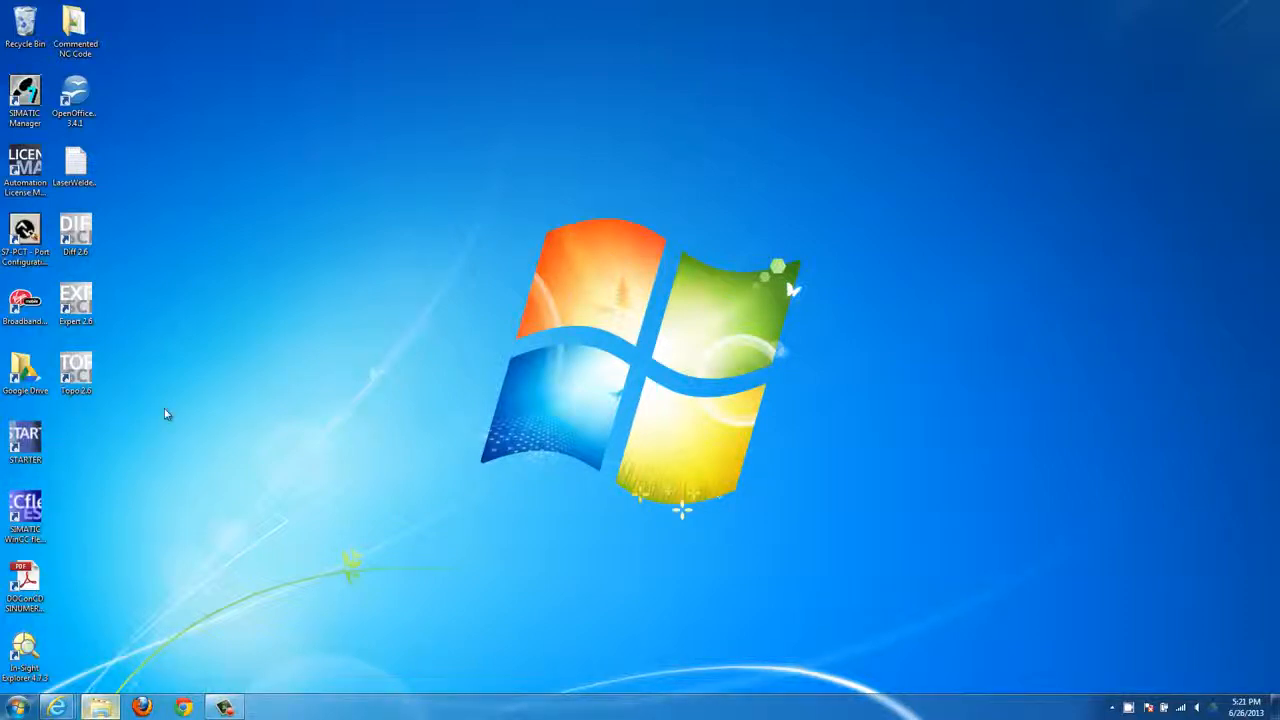
{"action": "left_click", "coordinate": [1118, 713]}
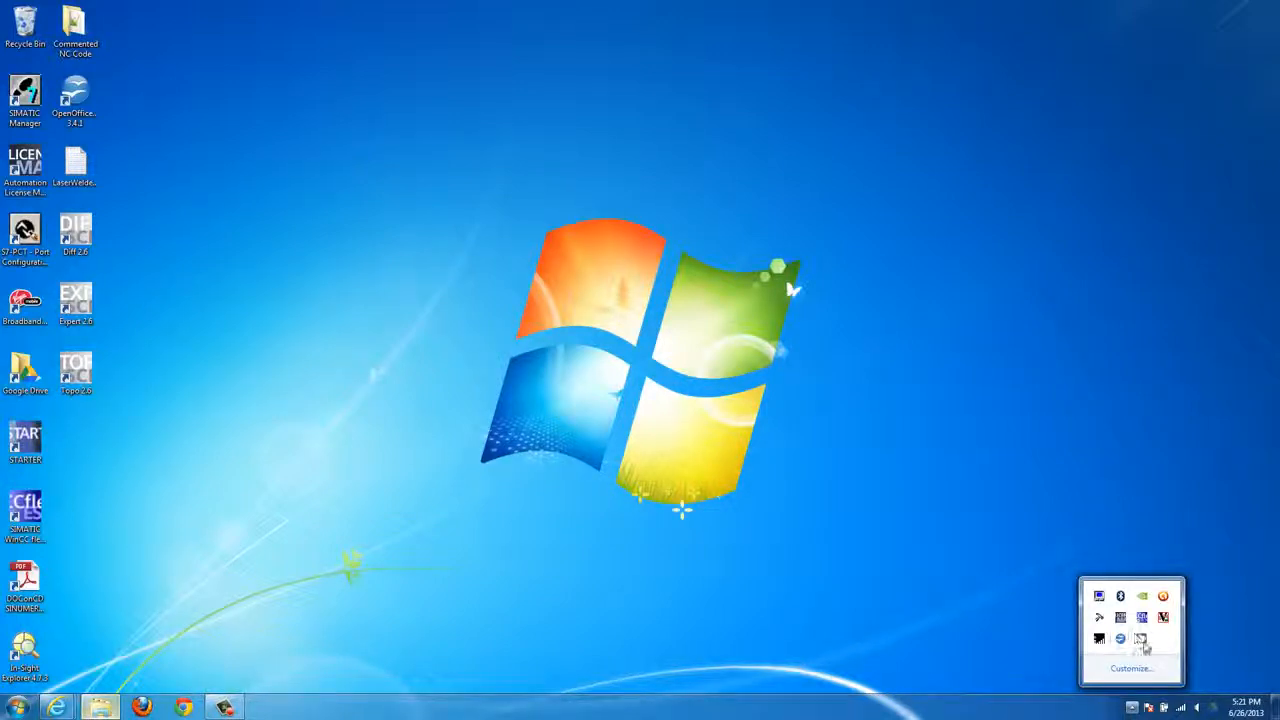
{"action": "left_click", "coordinate": [879, 500]}
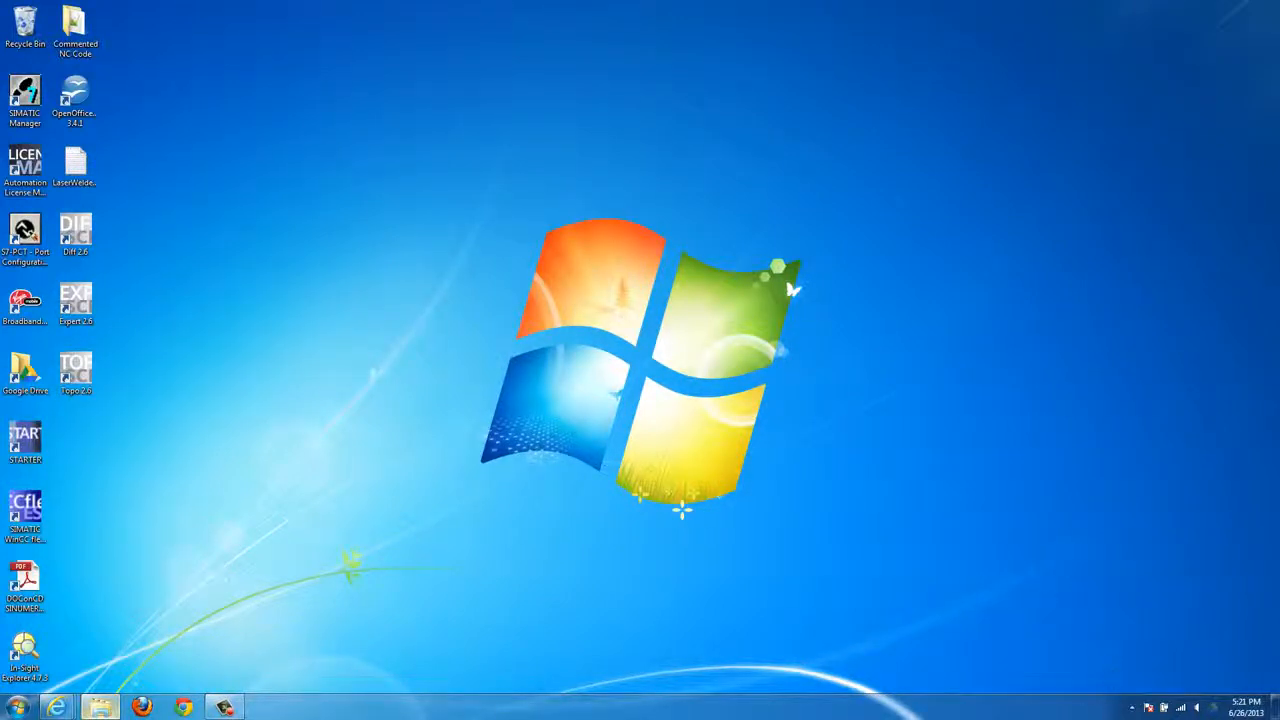
{"action": "left_click", "coordinate": [1135, 707]}
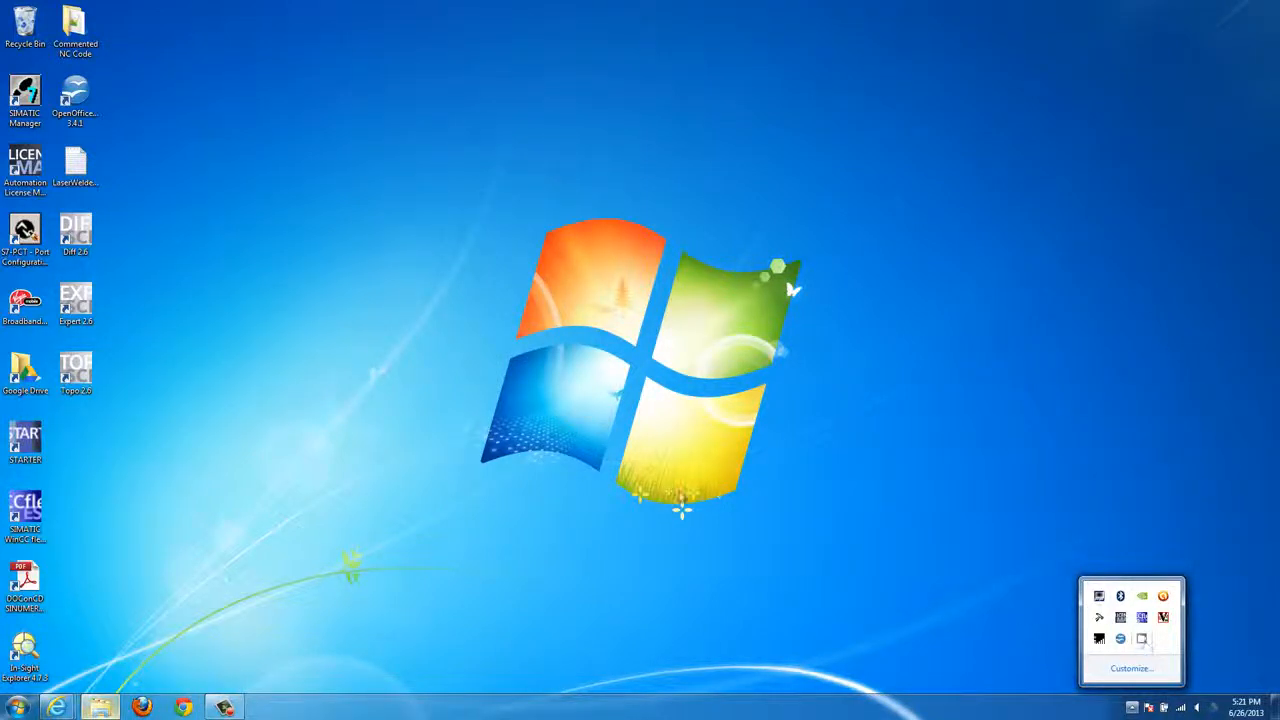
Start CamStudio again, dismiss its startup error, and move its window to the upper middle of the desktop
{"action": "left_click", "coordinate": [16, 707]}
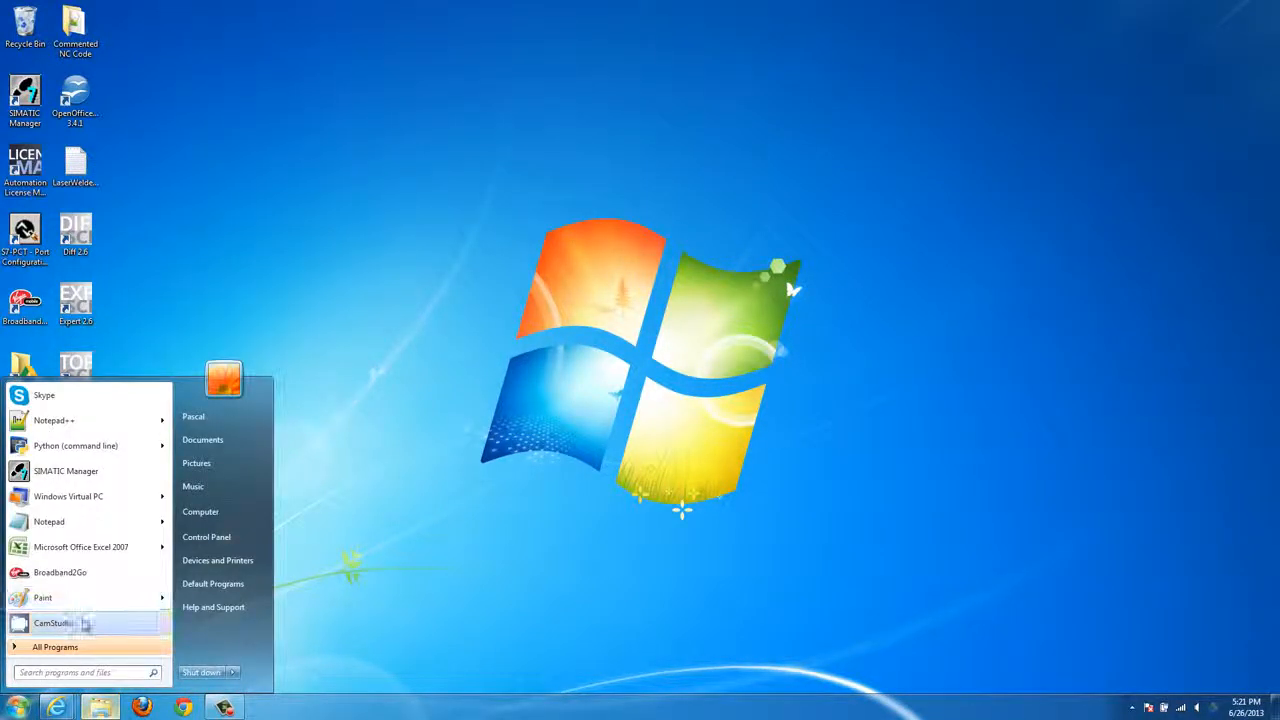
{"action": "left_click", "coordinate": [84, 622]}
{"action": "left_click", "coordinate": [720, 398]}
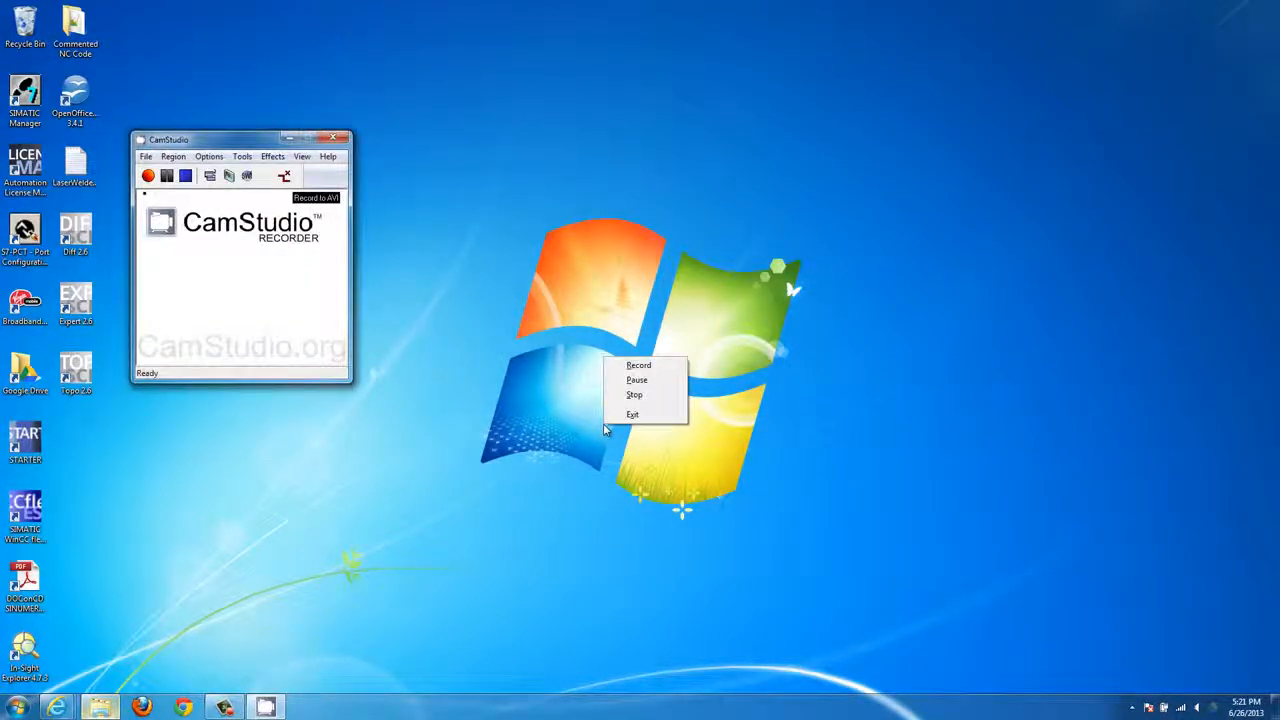
{"action": "left_click", "coordinate": [512, 262]}
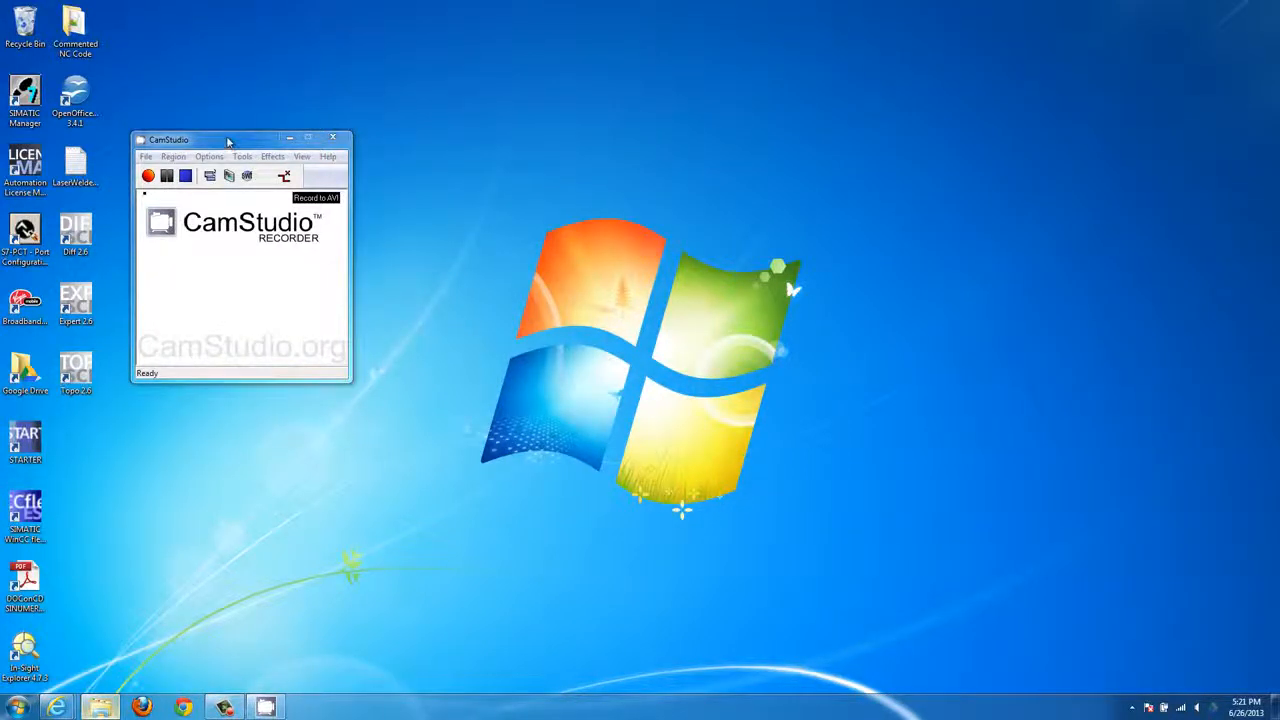
{"action": "left_click_drag", "start_coordinate": [228, 141], "coordinate": [616, 190]}
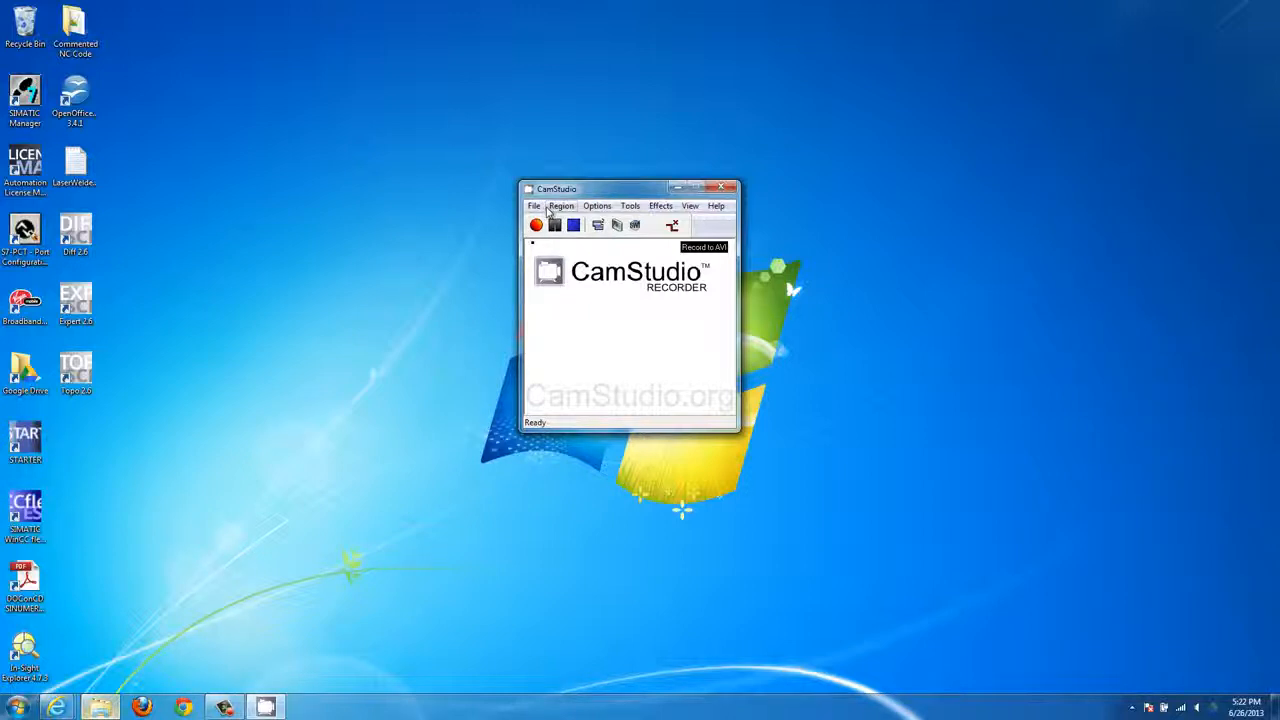
Set the CamStudio recording region to Full Screen and view the other region choices
{"action": "left_click", "coordinate": [551, 206]}
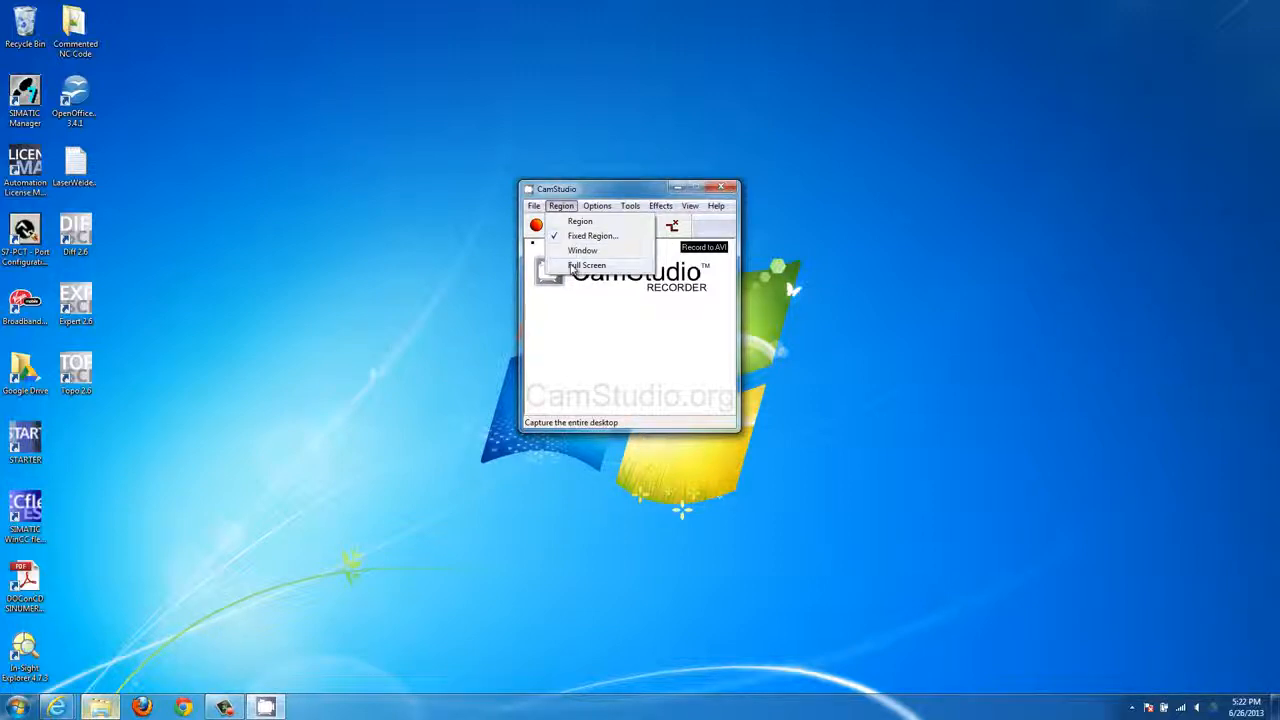
{"action": "left_click", "coordinate": [574, 266]}
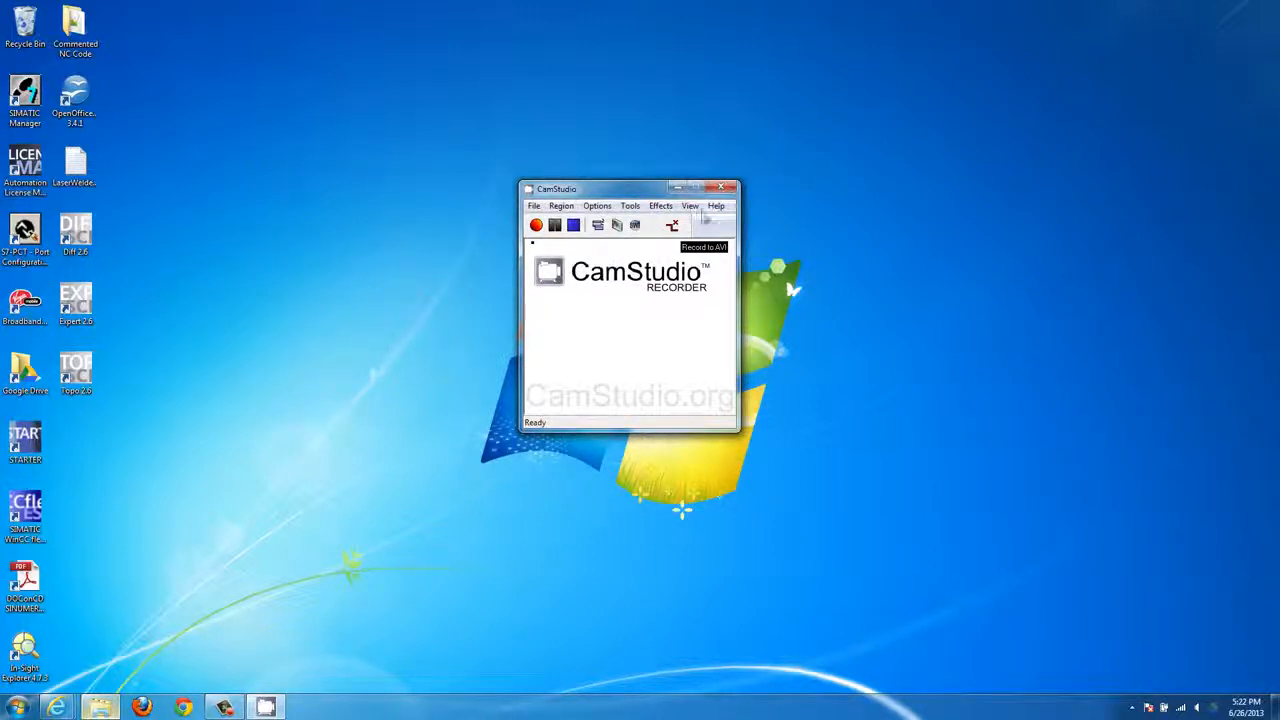
{"action": "left_click", "coordinate": [561, 205]}
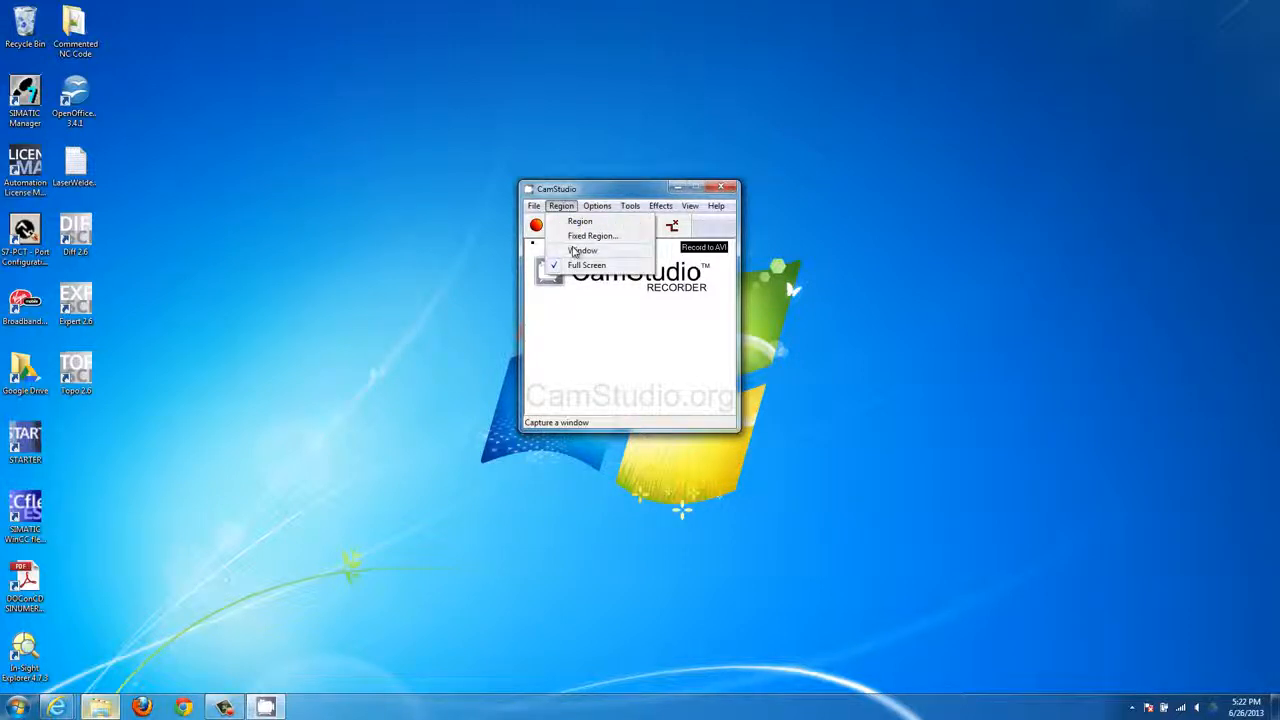
Move the CamStudio window aside and place the restored Downloads folder window to its left on the desktop
{"action": "left_click", "coordinate": [59, 707]}
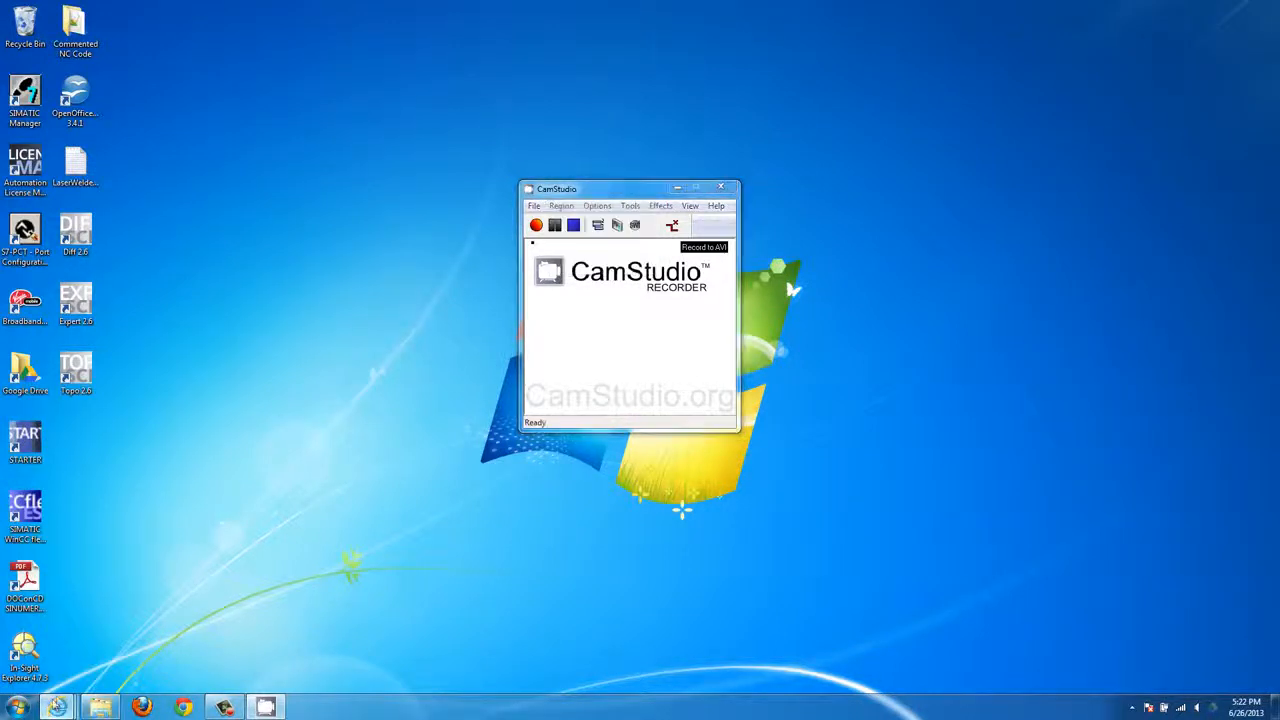
{"action": "left_click", "coordinate": [112, 672]}
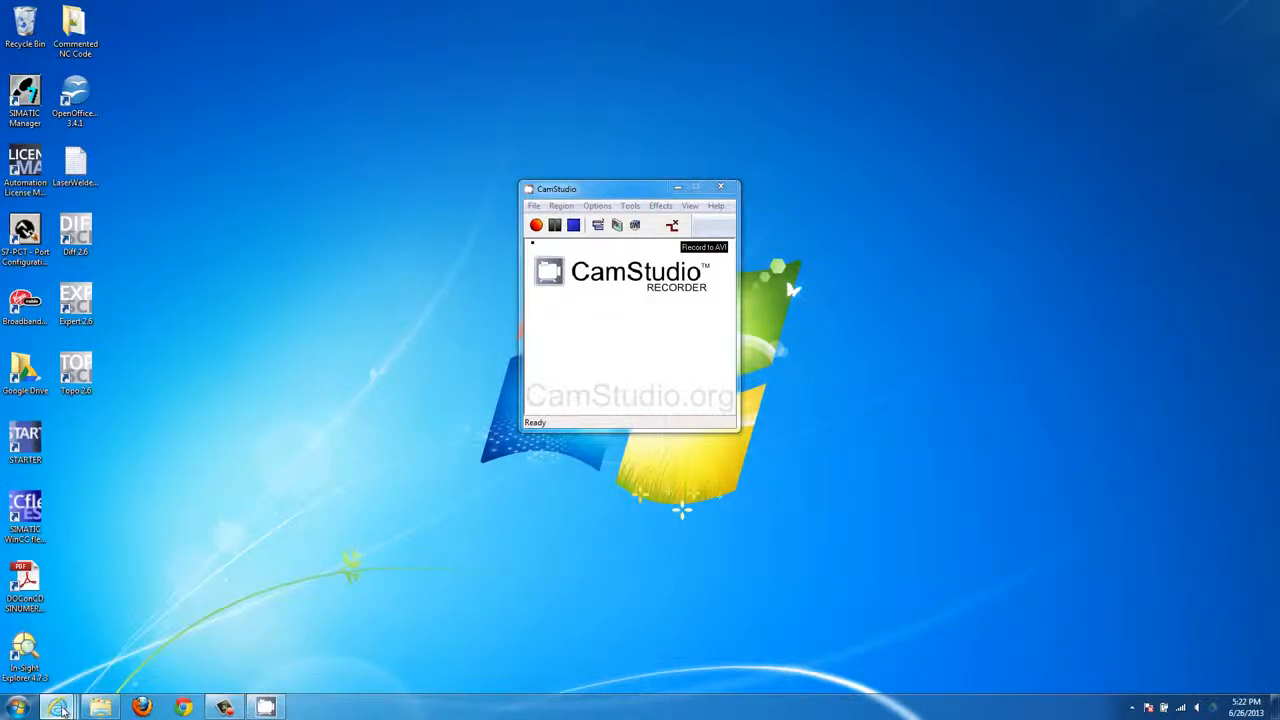
{"action": "left_click_drag", "start_coordinate": [568, 191], "coordinate": [706, 98]}
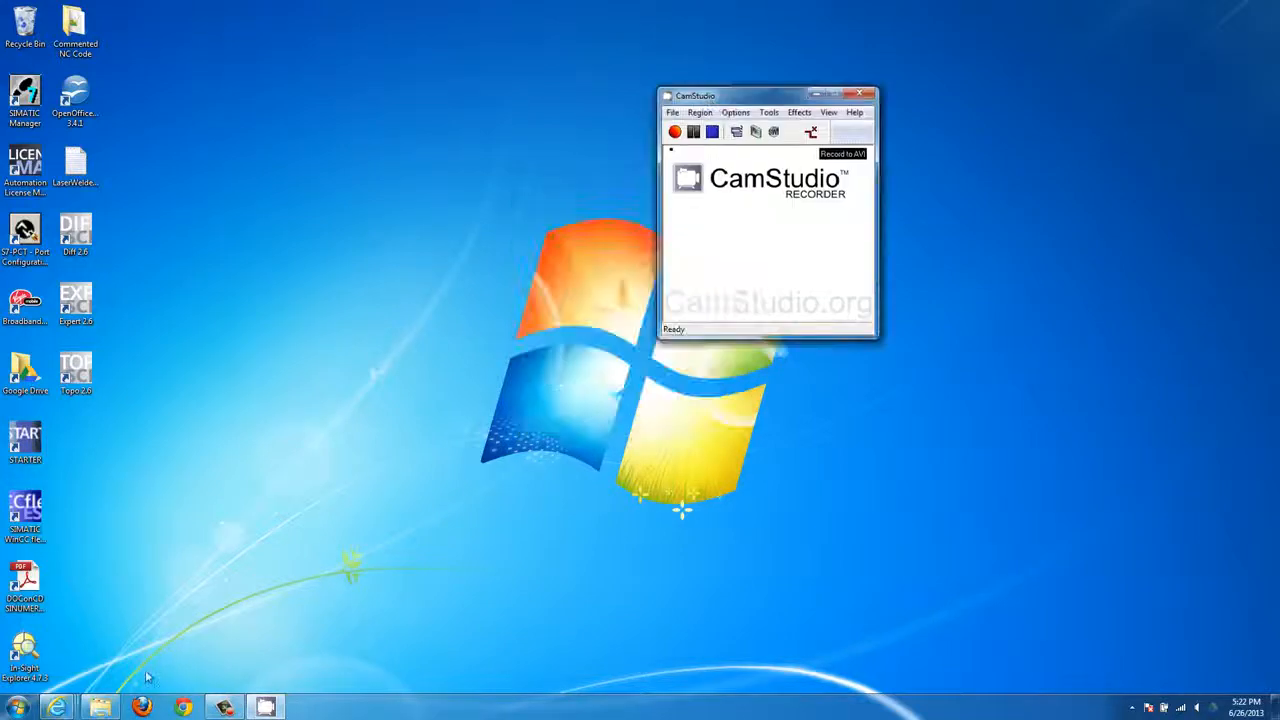
{"action": "left_click", "coordinate": [71, 707]}
{"action": "left_click", "coordinate": [100, 707]}
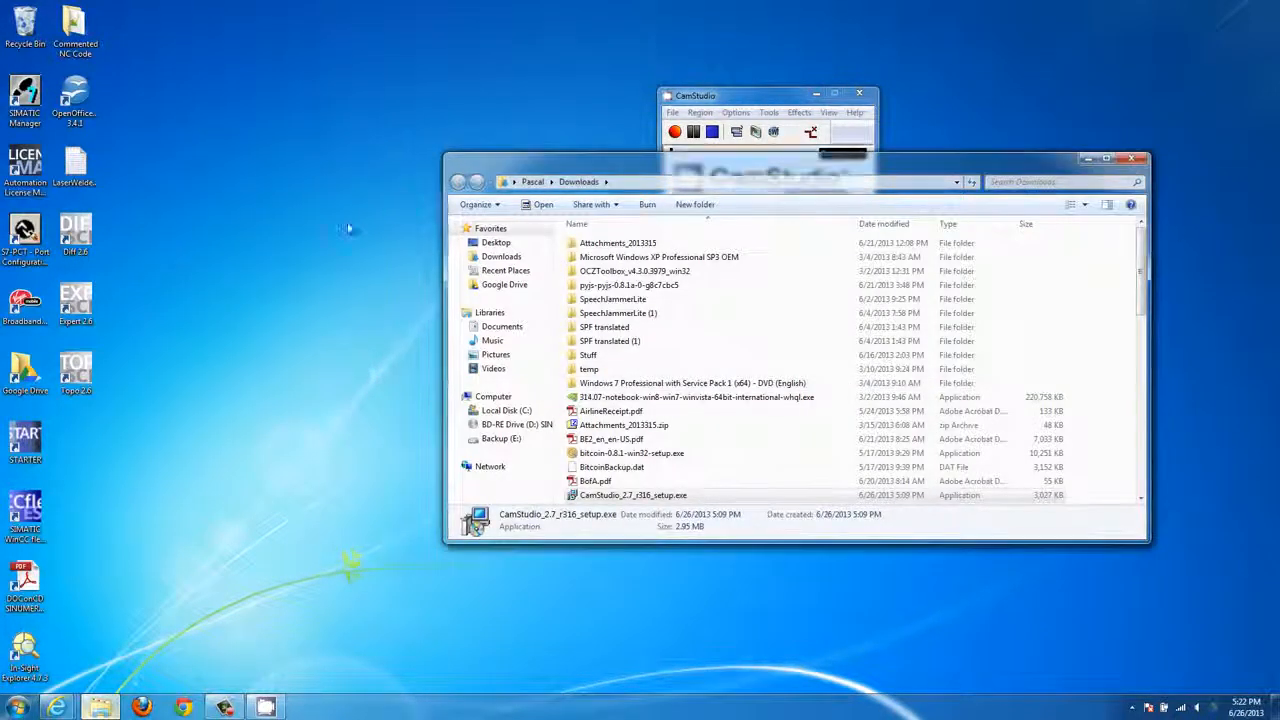
{"action": "left_click_drag", "start_coordinate": [505, 160], "coordinate": [160, 312]}
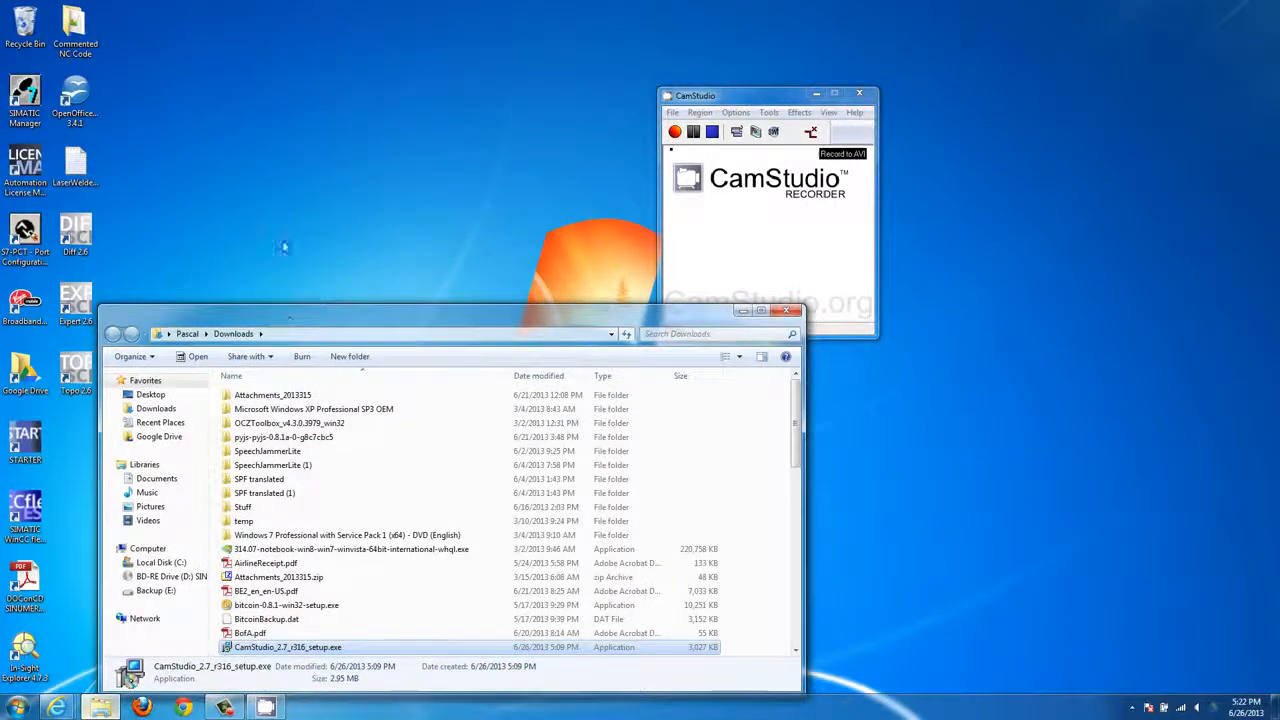
{"action": "left_click_drag", "start_coordinate": [259, 314], "coordinate": [251, 140]}
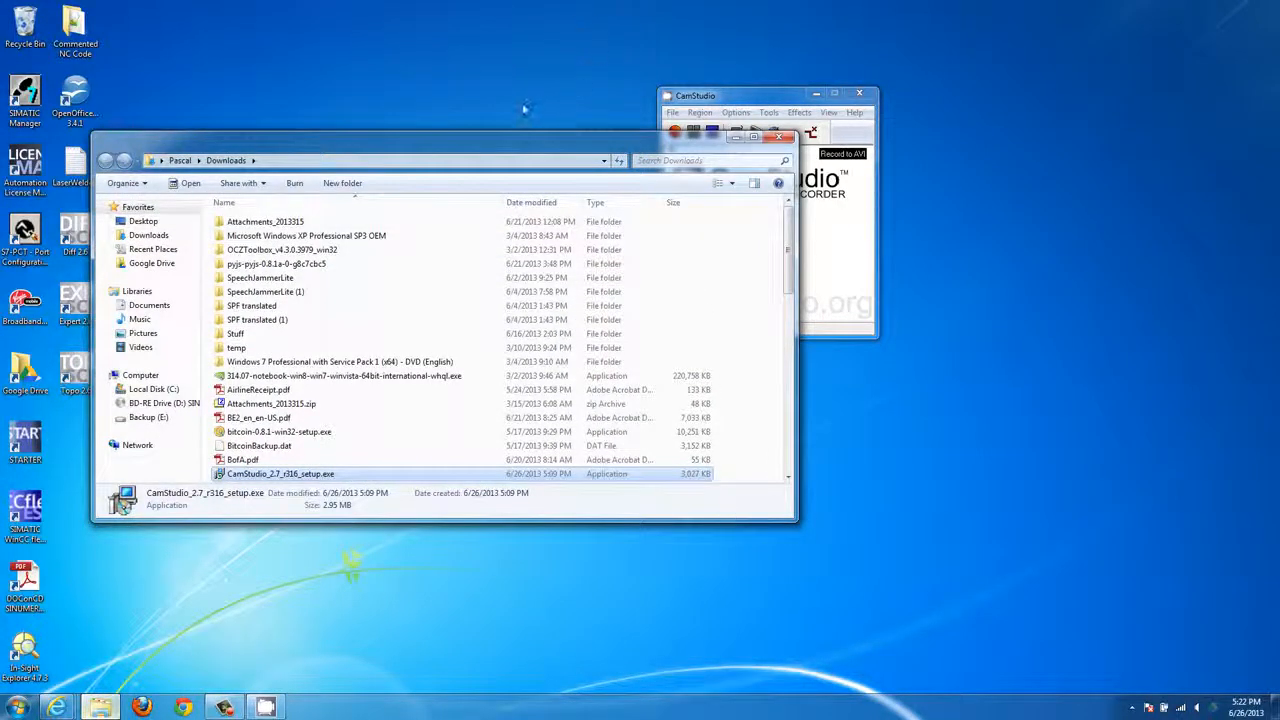
Bring CamStudio to the front and draw a fixed recording region about 745 by 878 pixels on the screen
{"action": "left_click", "coordinate": [748, 95]}
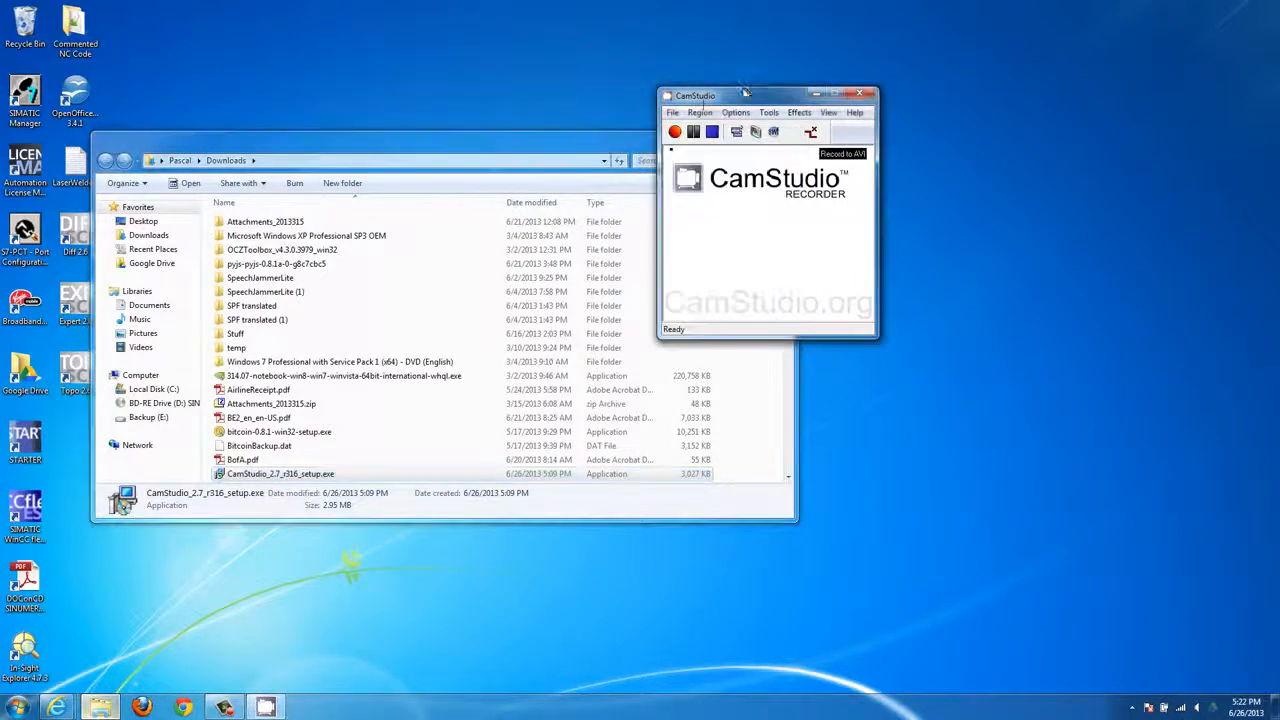
{"action": "left_click", "coordinate": [699, 112]}
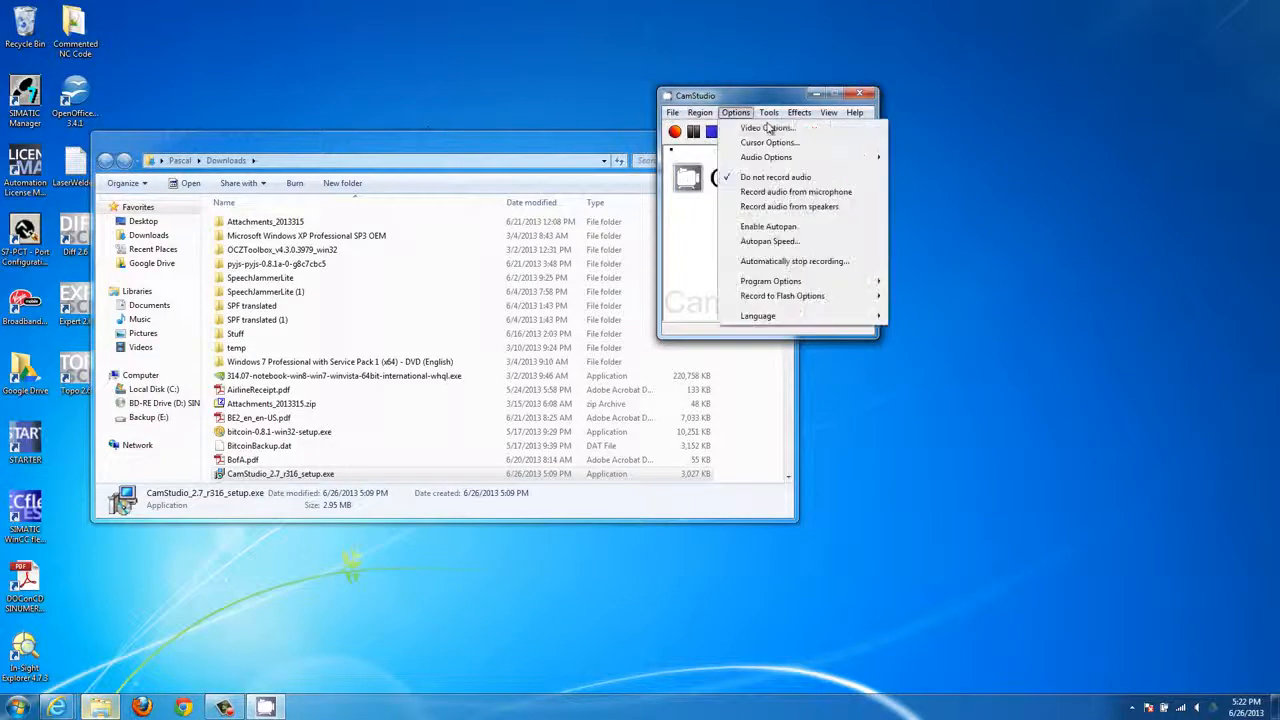
{"action": "left_click", "coordinate": [728, 142]}
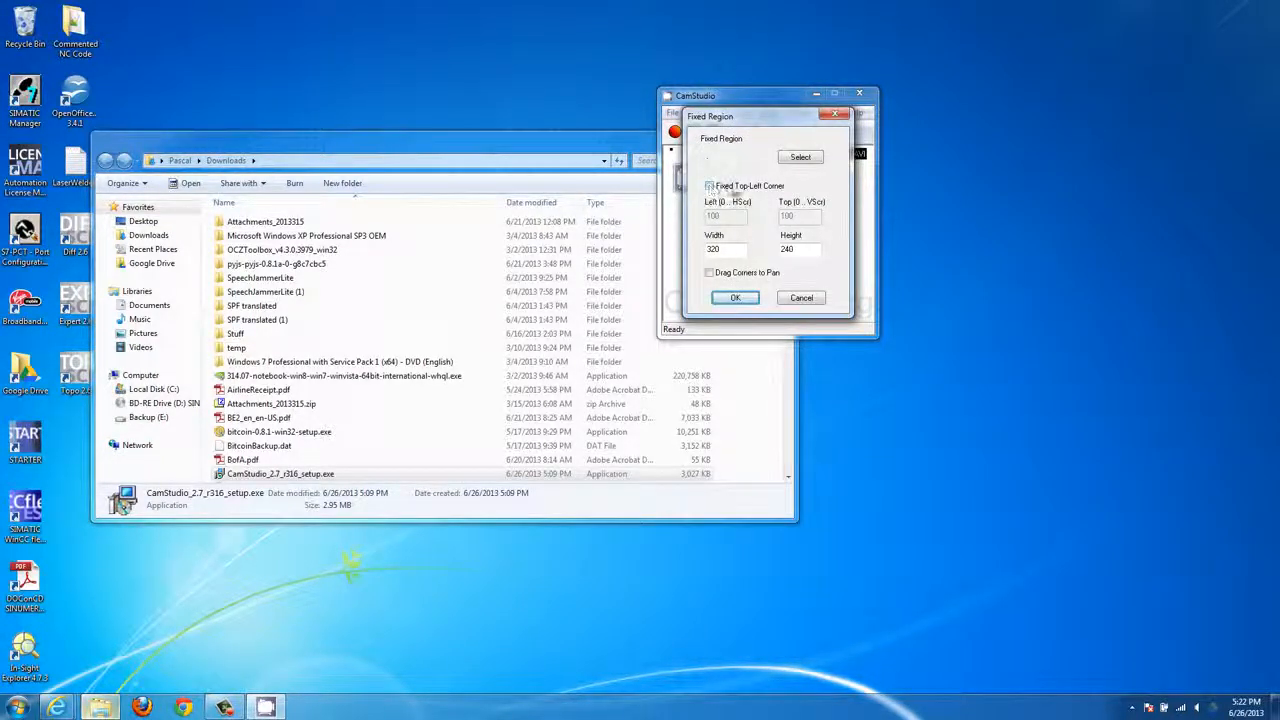
{"action": "left_click", "coordinate": [800, 158]}
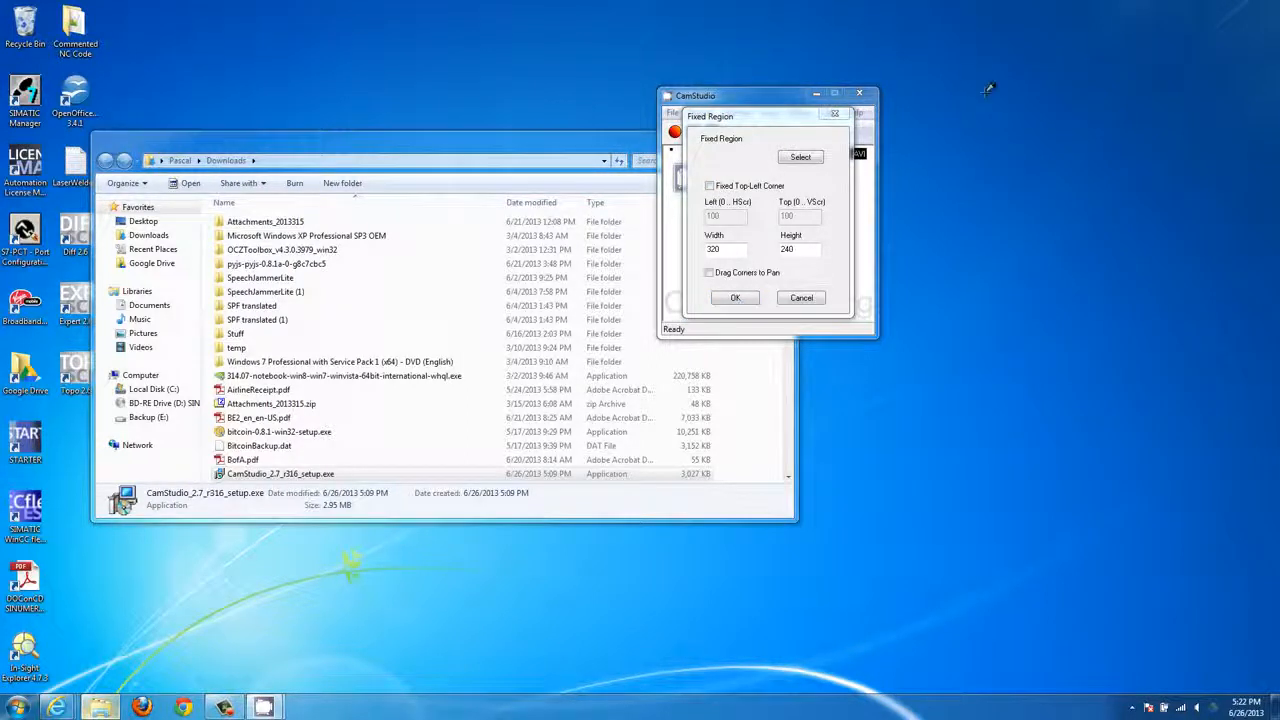
{"action": "left_click_drag", "start_coordinate": [1141, 47], "coordinate": [998, 346]}
{"action": "left_click_drag", "start_coordinate": [646, 633], "coordinate": [645, 638]}
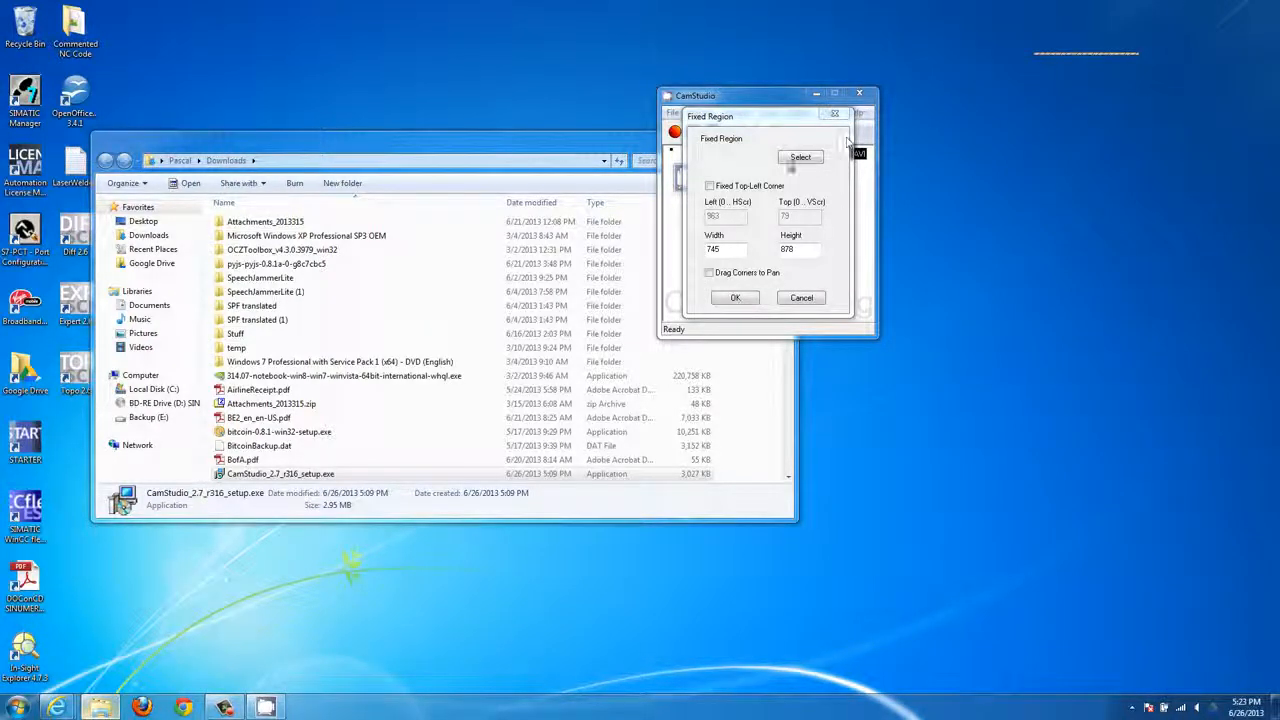
Redraw the fixed region at about 83 by 145 pixels with Drag Corners to Pan and Fixed Top-Left Corner enabled, and discard the settings
{"action": "left_click", "coordinate": [731, 249]}
{"action": "left_click", "coordinate": [727, 276]}
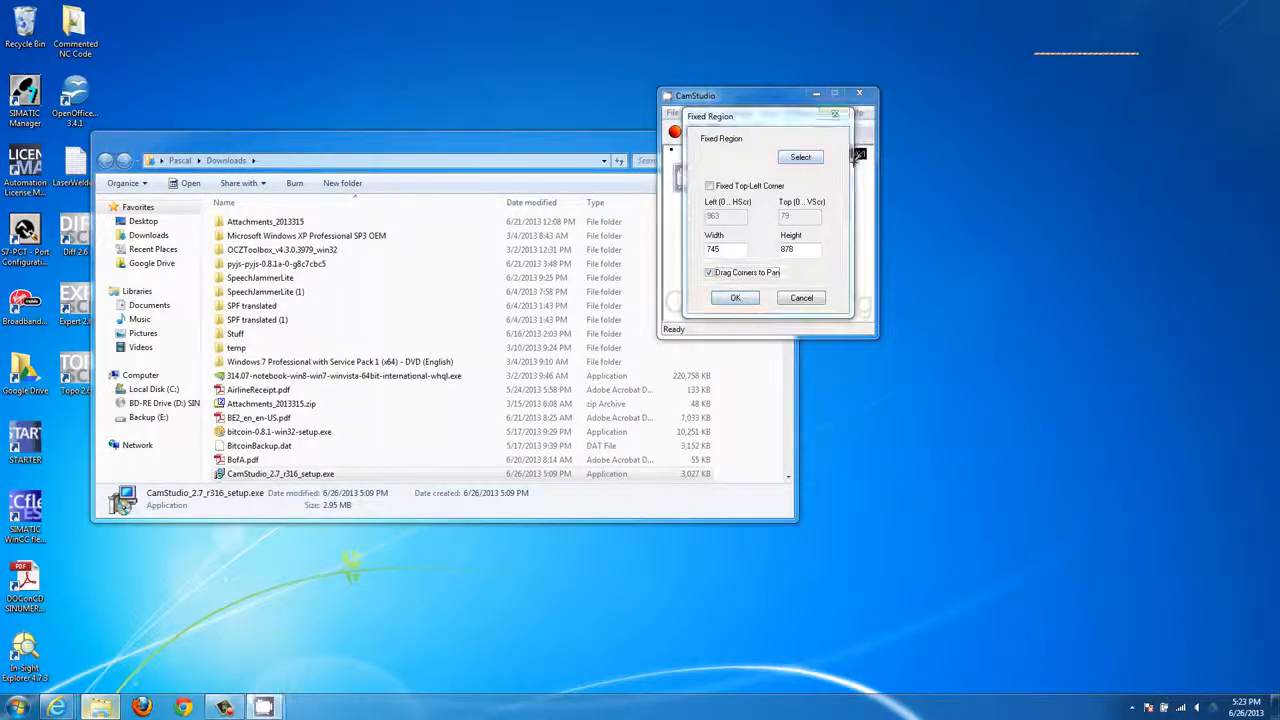
{"action": "left_click_drag", "start_coordinate": [1030, 184], "coordinate": [1026, 188]}
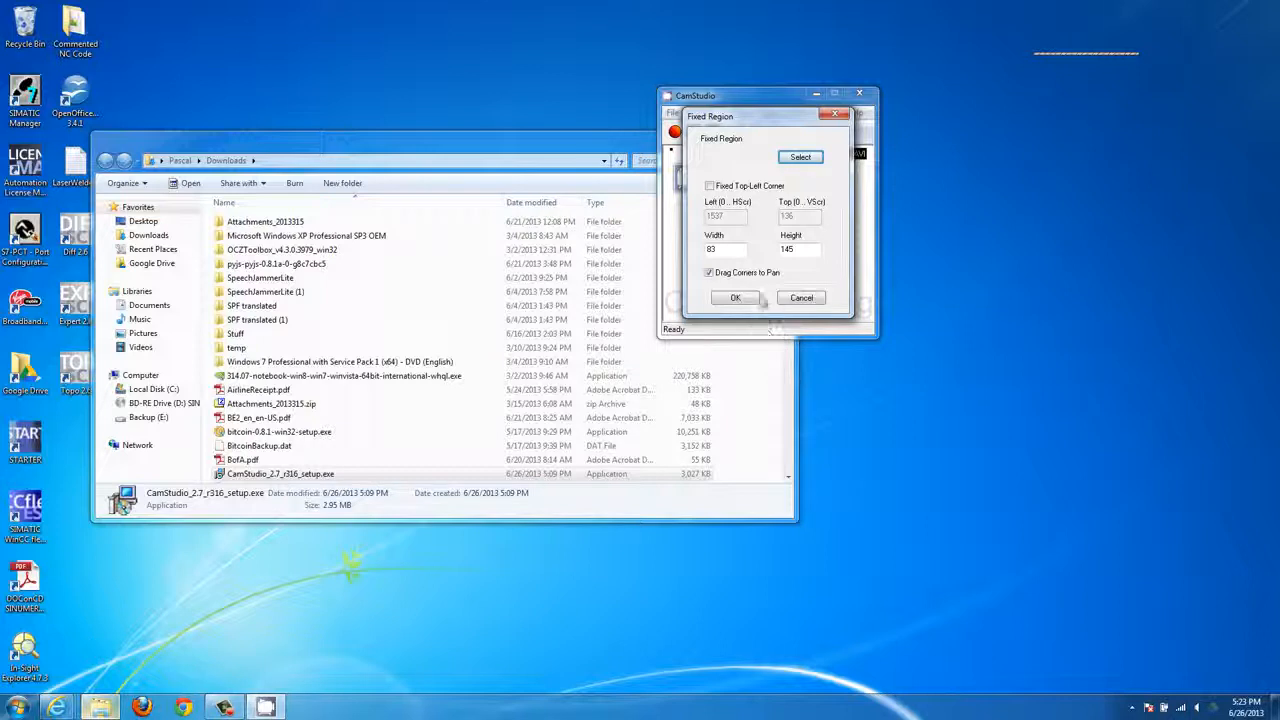
{"action": "left_click", "coordinate": [710, 186]}
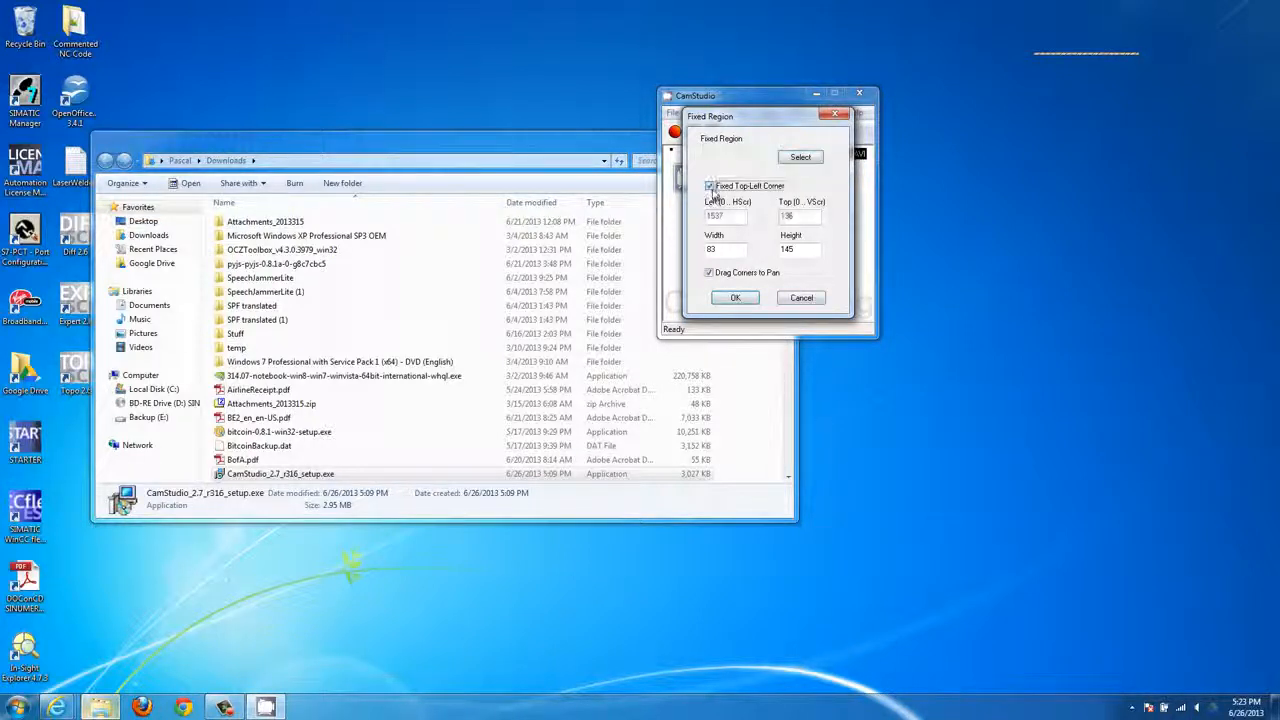
{"action": "left_click", "coordinate": [801, 300]}
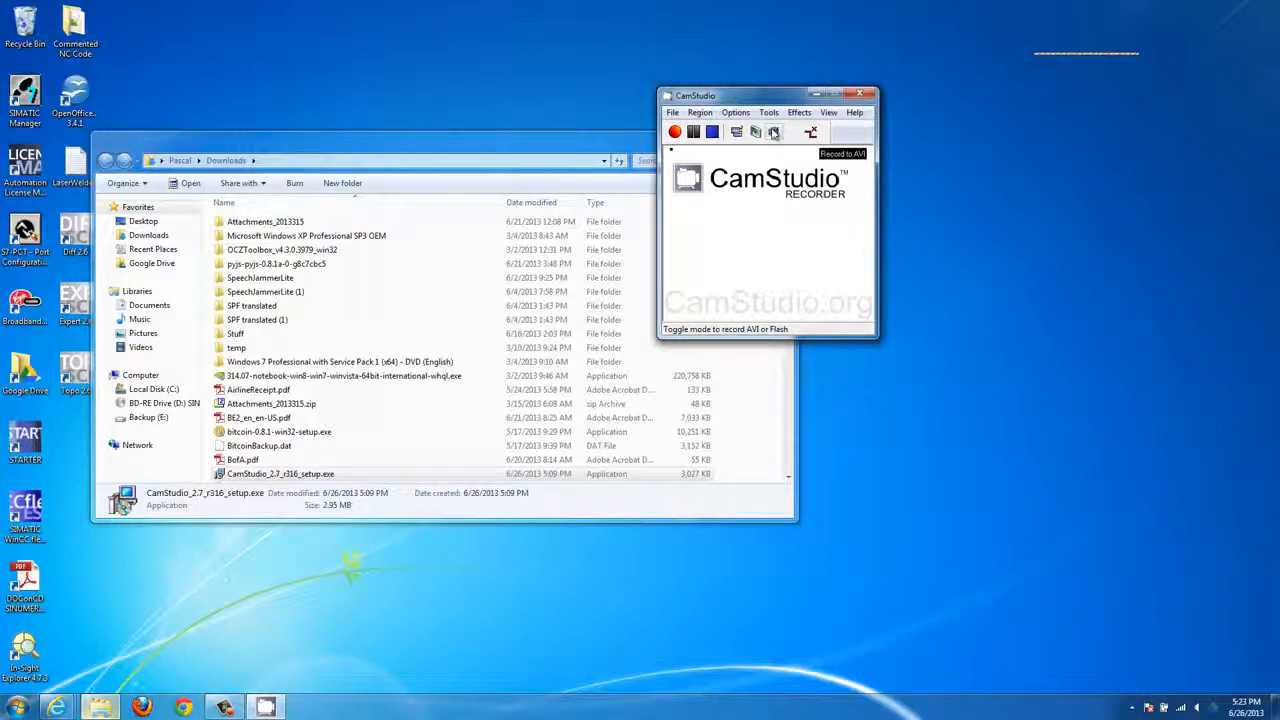
Review the compressor, quality and framerate settings in Video Options
{"action": "left_click", "coordinate": [733, 113]}
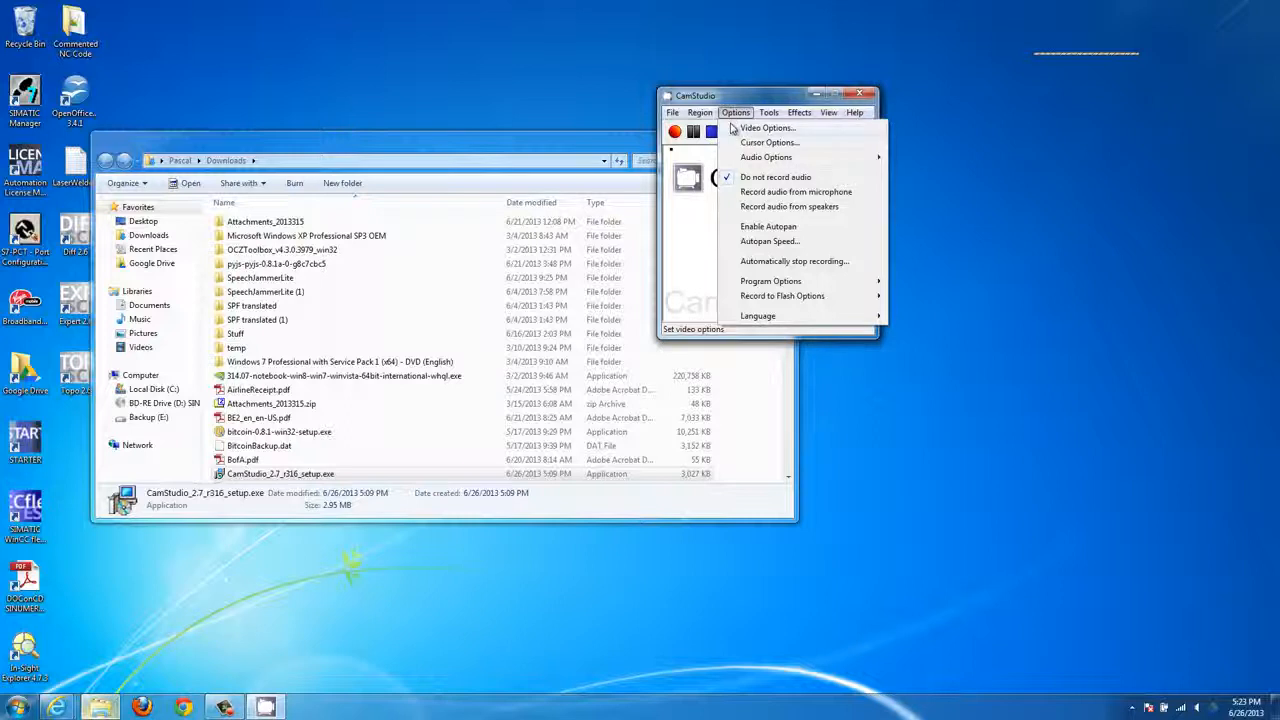
{"action": "left_click", "coordinate": [766, 128]}
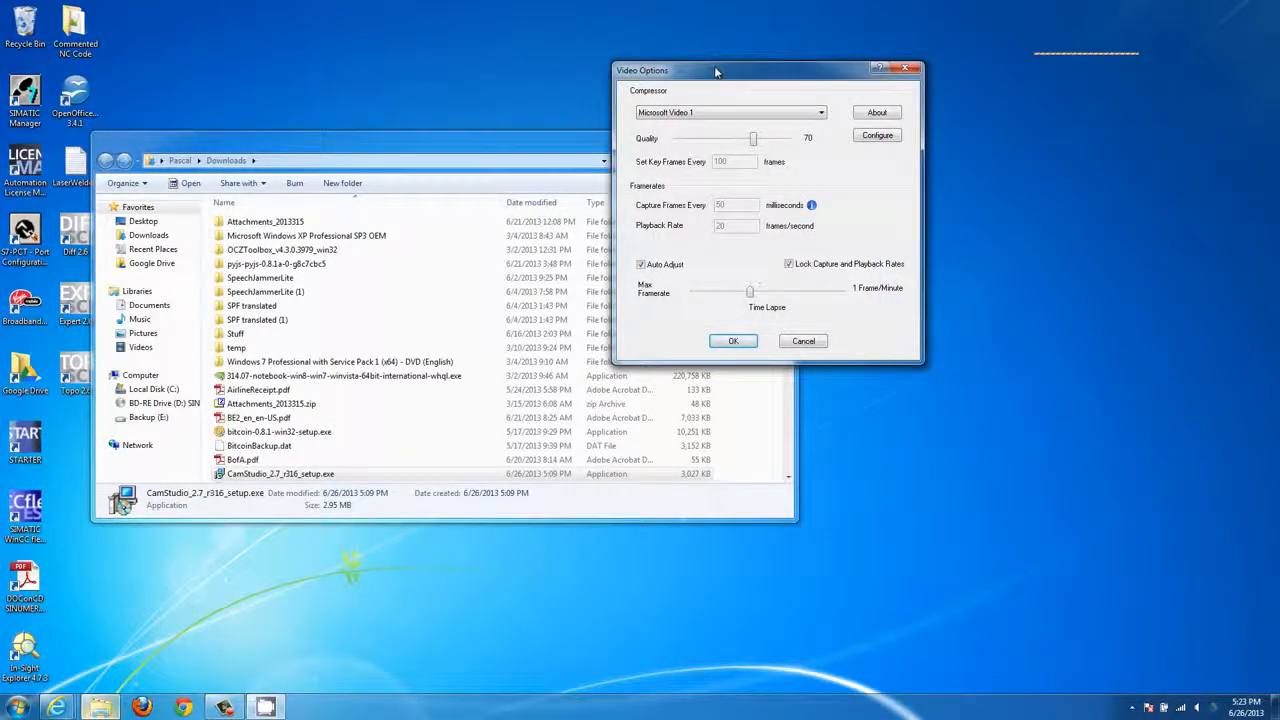
{"action": "left_click_drag", "start_coordinate": [717, 72], "coordinate": [462, 222]}
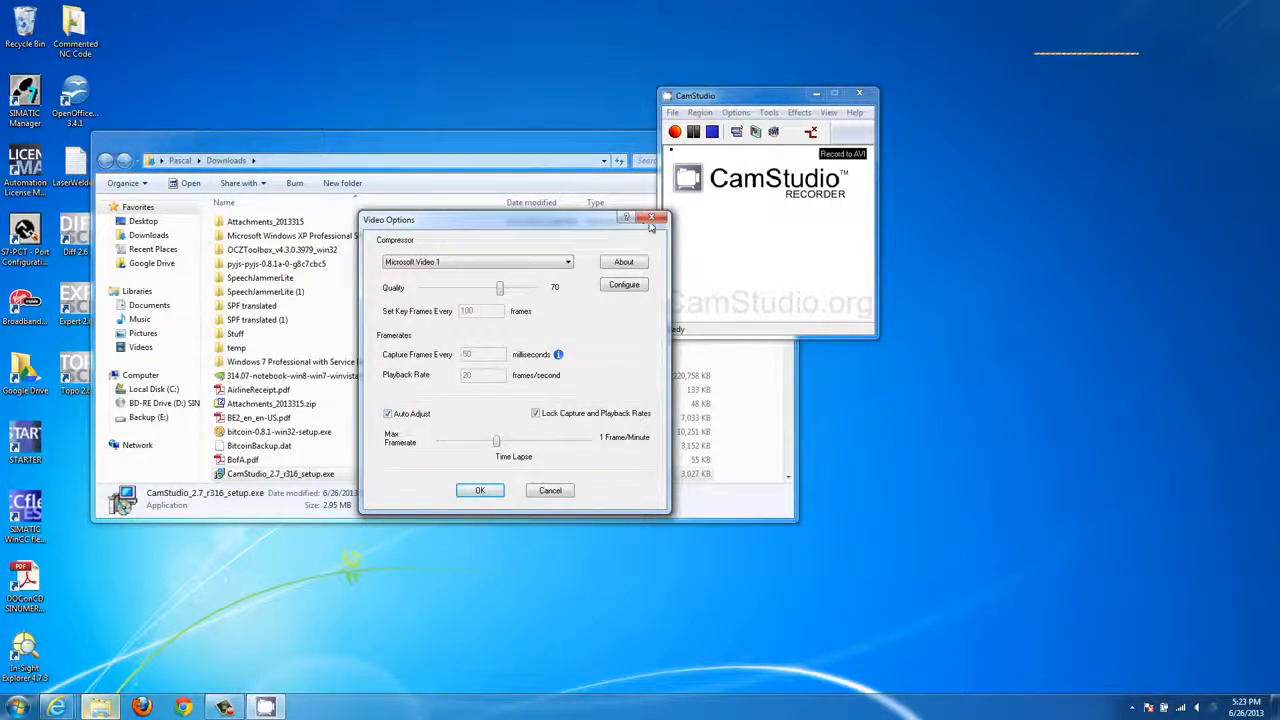
{"action": "left_click", "coordinate": [652, 219]}
{"action": "left_click", "coordinate": [740, 115]}
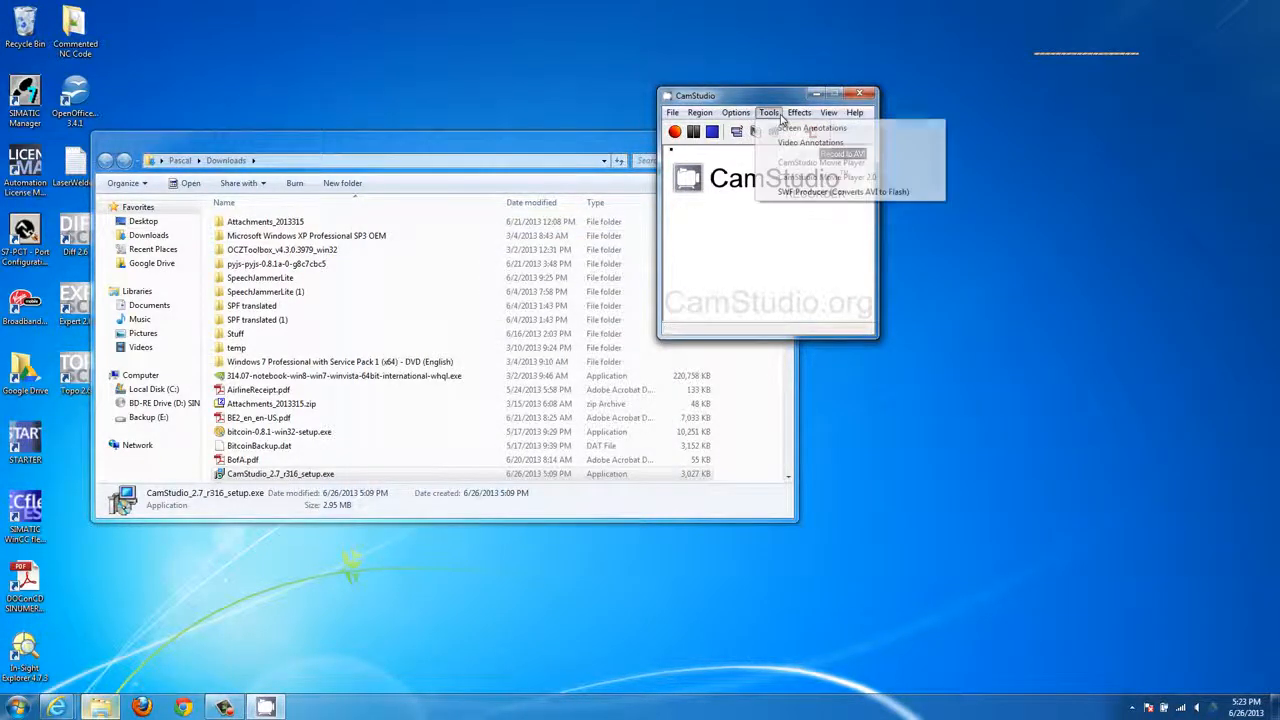
{"action": "left_click", "coordinate": [750, 128]}
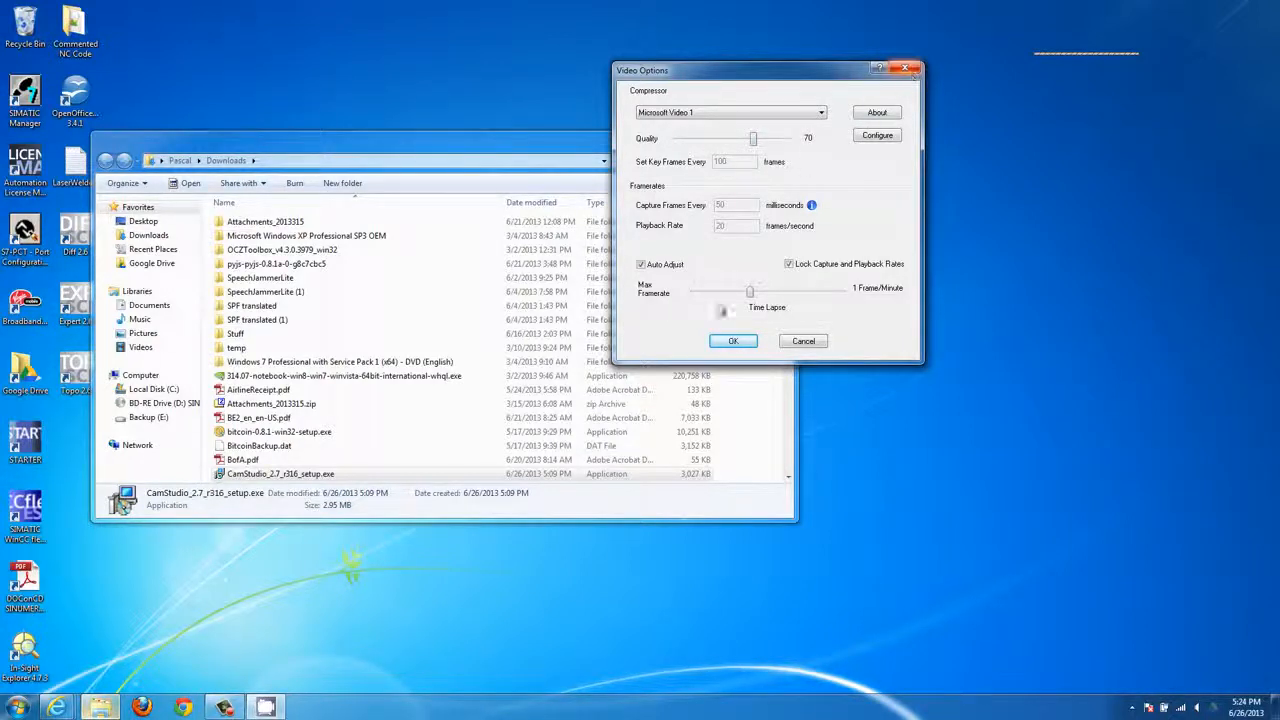
{"action": "left_click", "coordinate": [733, 341]}
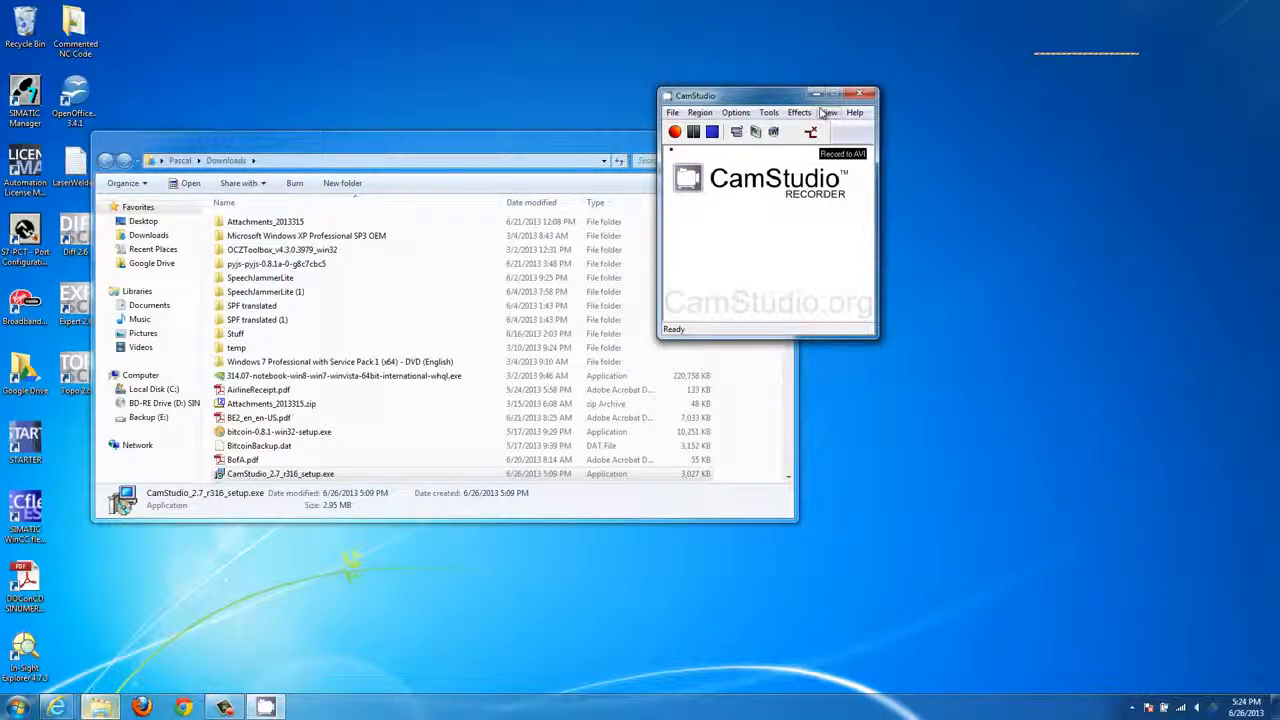
Examine the microphone audio options, including the available audio capture devices, and close the dialog
{"action": "left_click", "coordinate": [768, 115]}
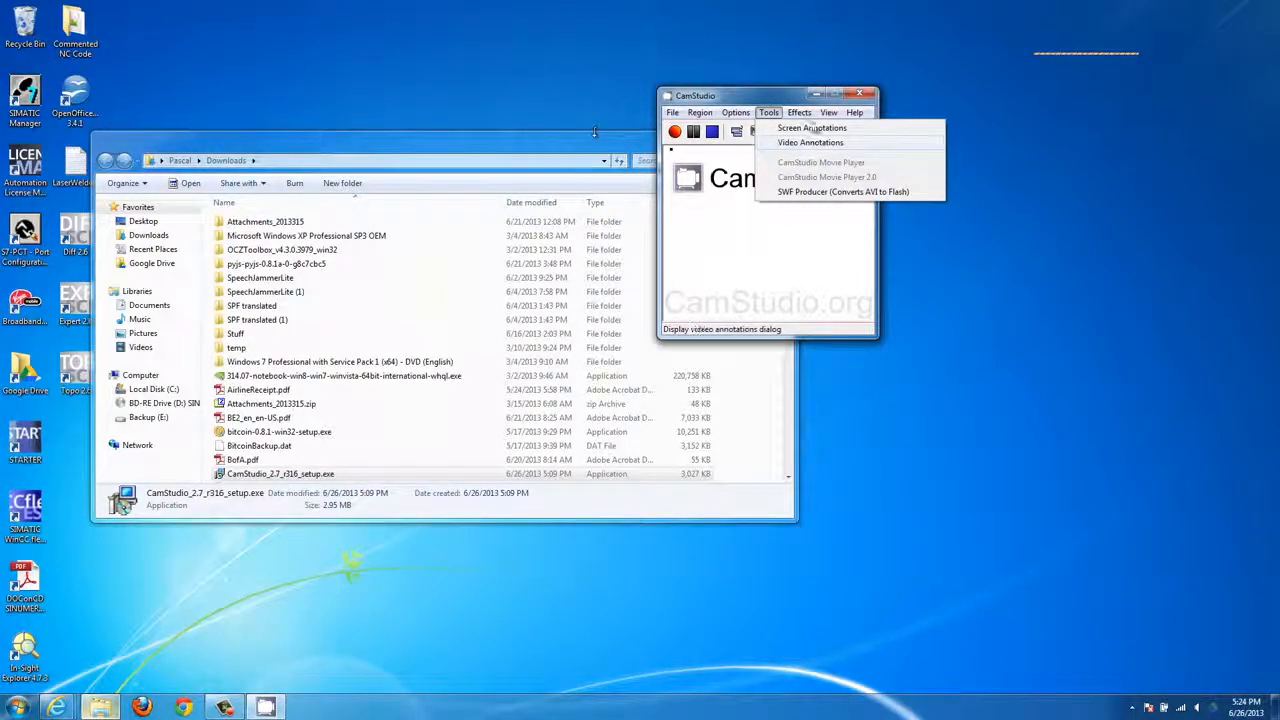
{"action": "mouse_move", "coordinate": [733, 115]}
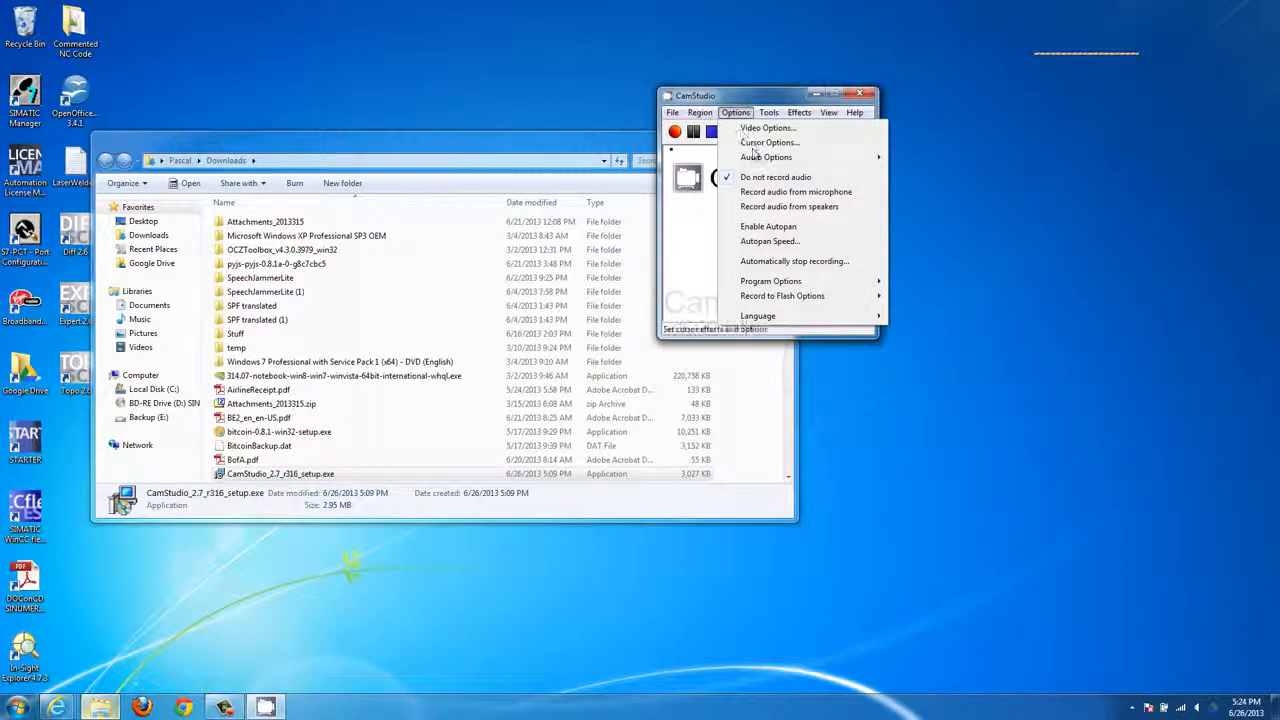
{"action": "mouse_move", "coordinate": [755, 160]}
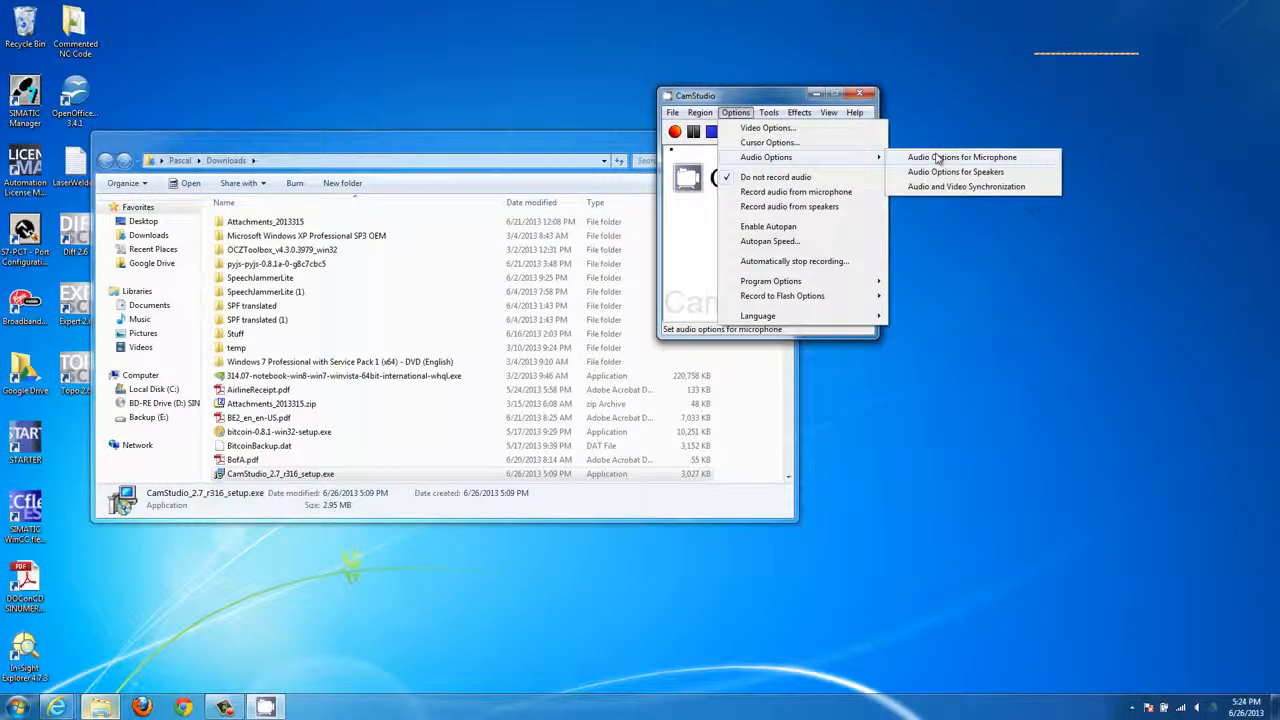
{"action": "left_click", "coordinate": [935, 158]}
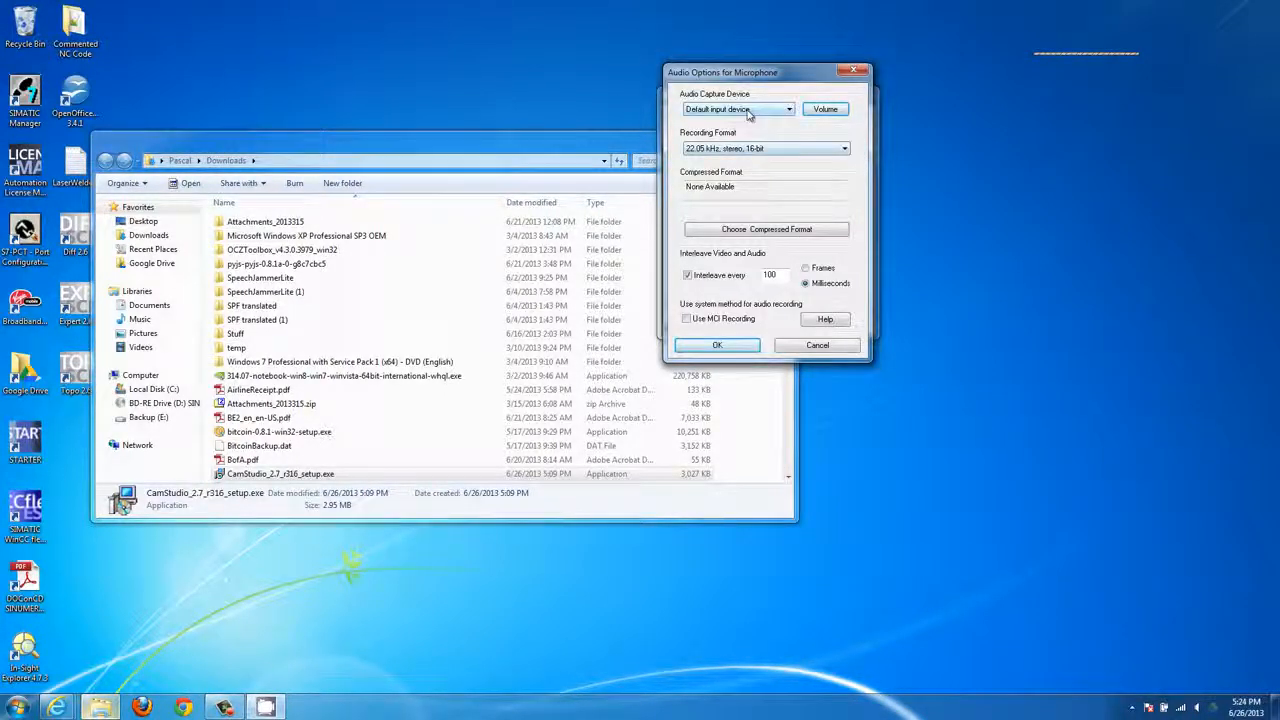
{"action": "left_click", "coordinate": [748, 112]}
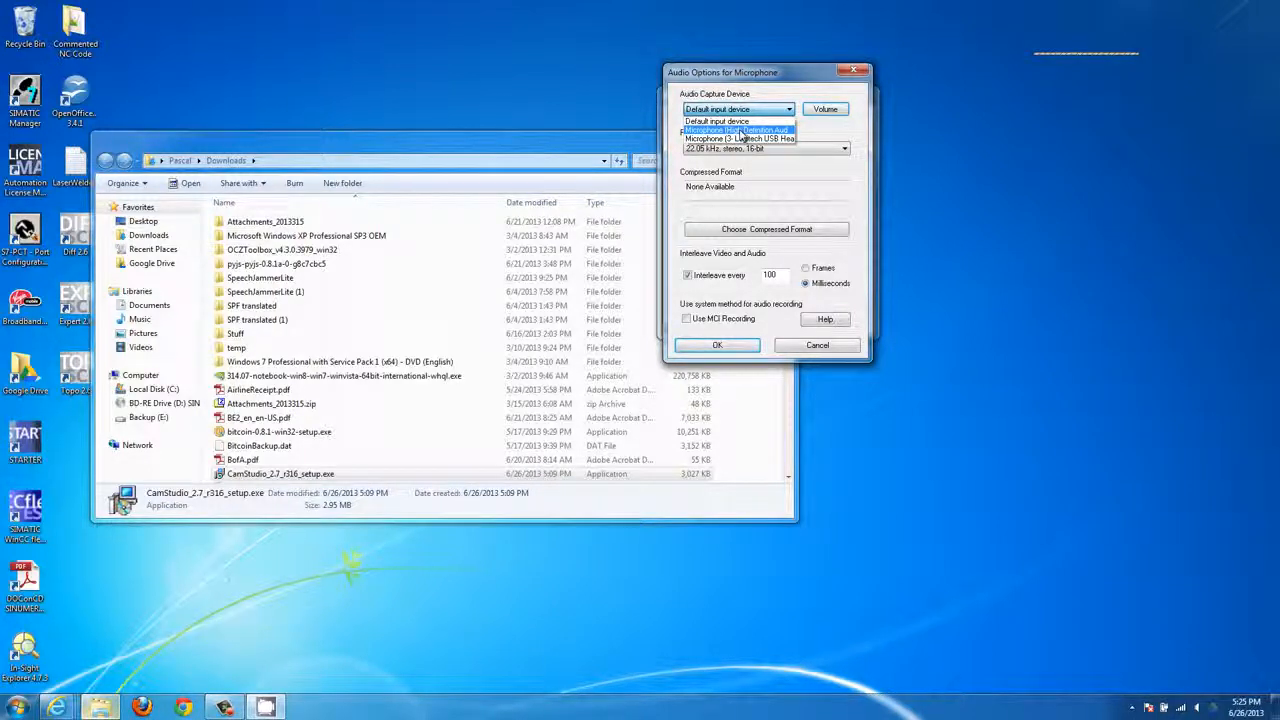
{"action": "left_click", "coordinate": [848, 74]}
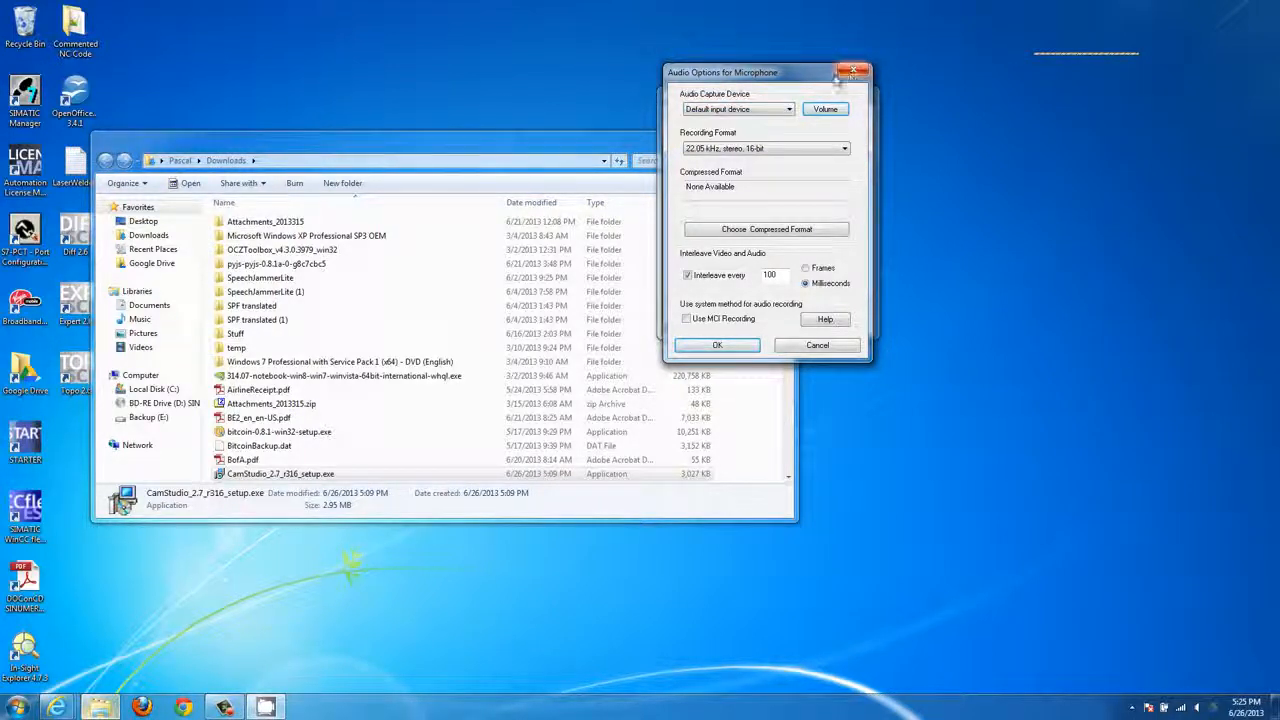
{"action": "left_click", "coordinate": [848, 72]}
Examine the cursor display and cursor highlight settings, and close the dialog
{"action": "left_click", "coordinate": [735, 112]}
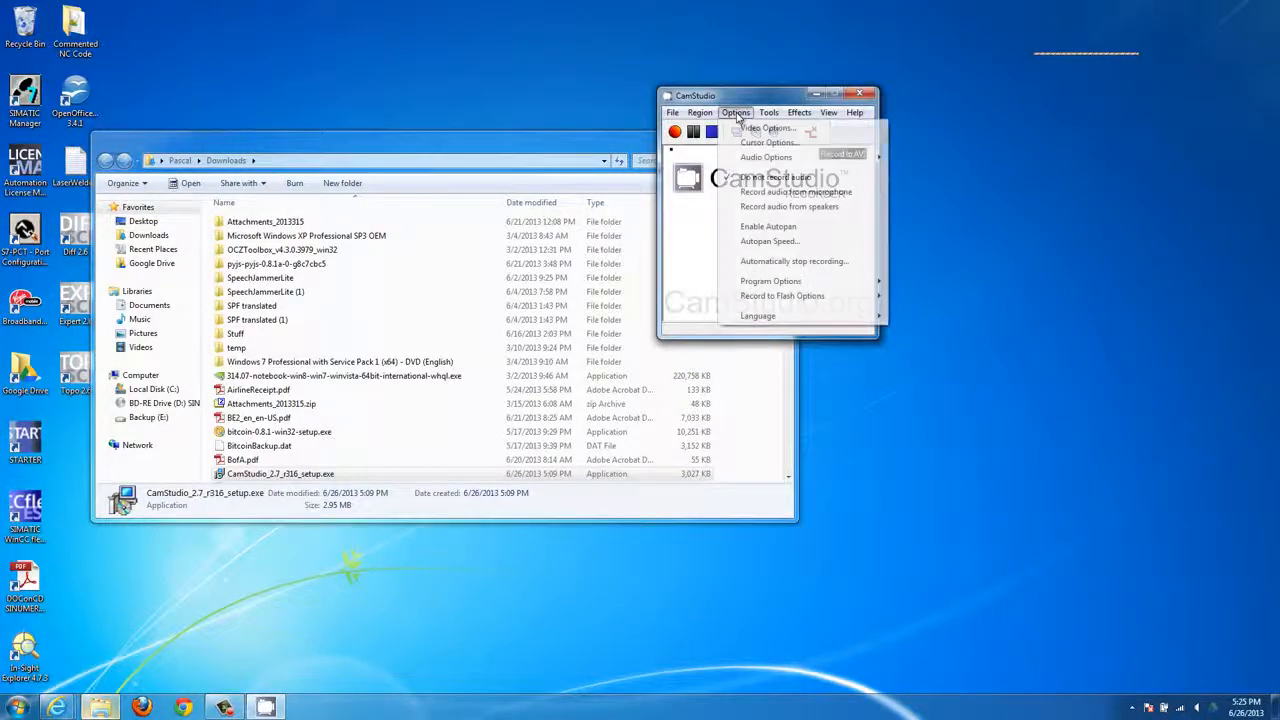
{"action": "left_click", "coordinate": [755, 143]}
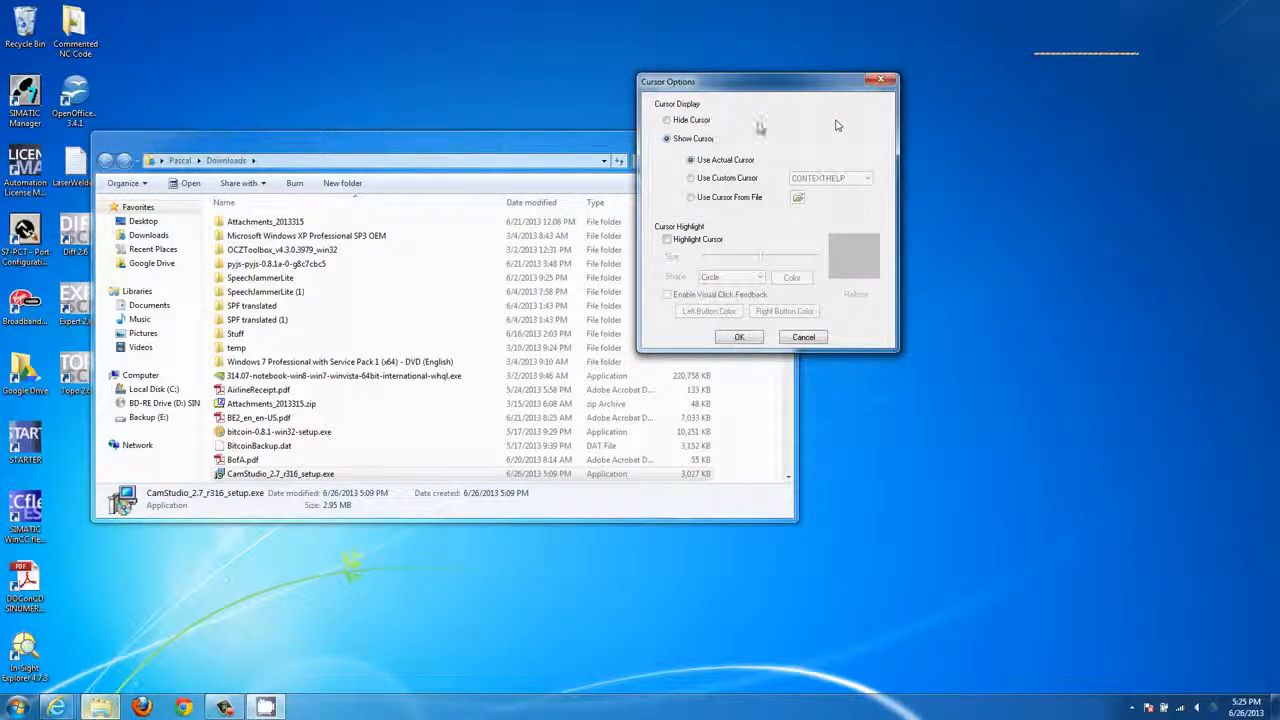
{"action": "left_click", "coordinate": [880, 80]}
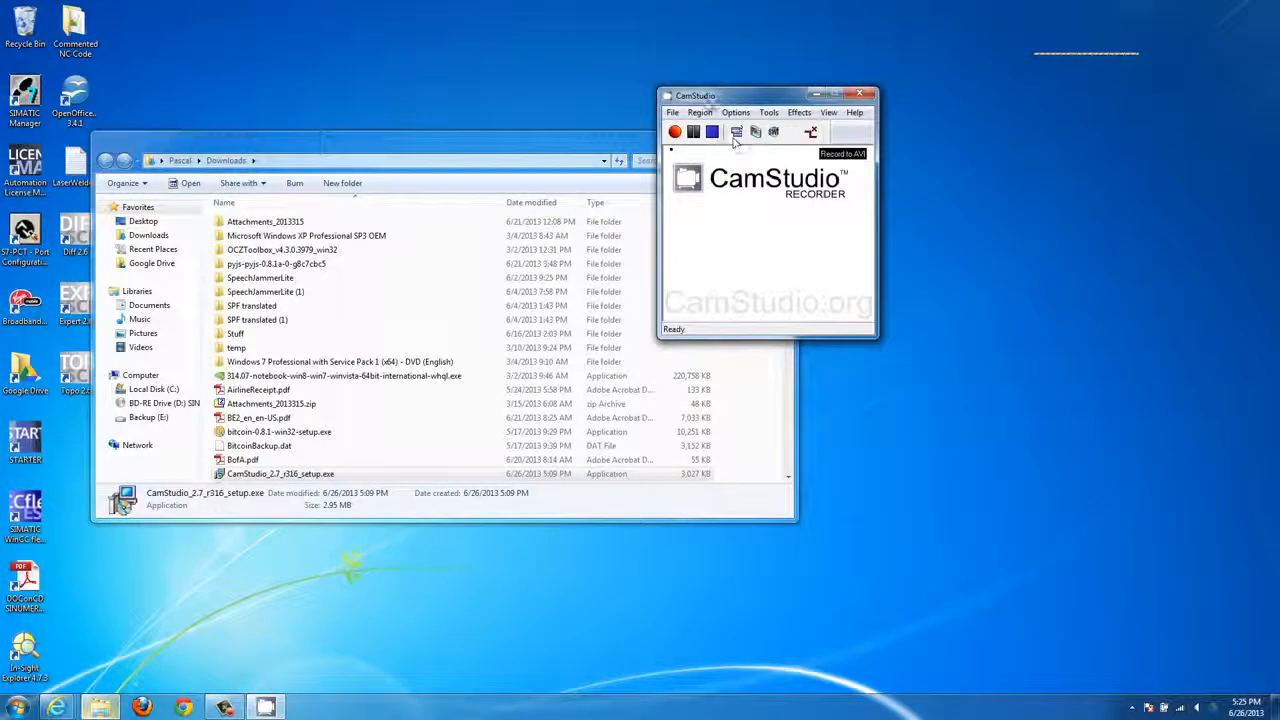
Review the program options and the keyboard shortcuts for controlling recordings, and accept the shortcuts dialog
{"action": "left_click", "coordinate": [768, 112]}
{"action": "mouse_move", "coordinate": [738, 113]}
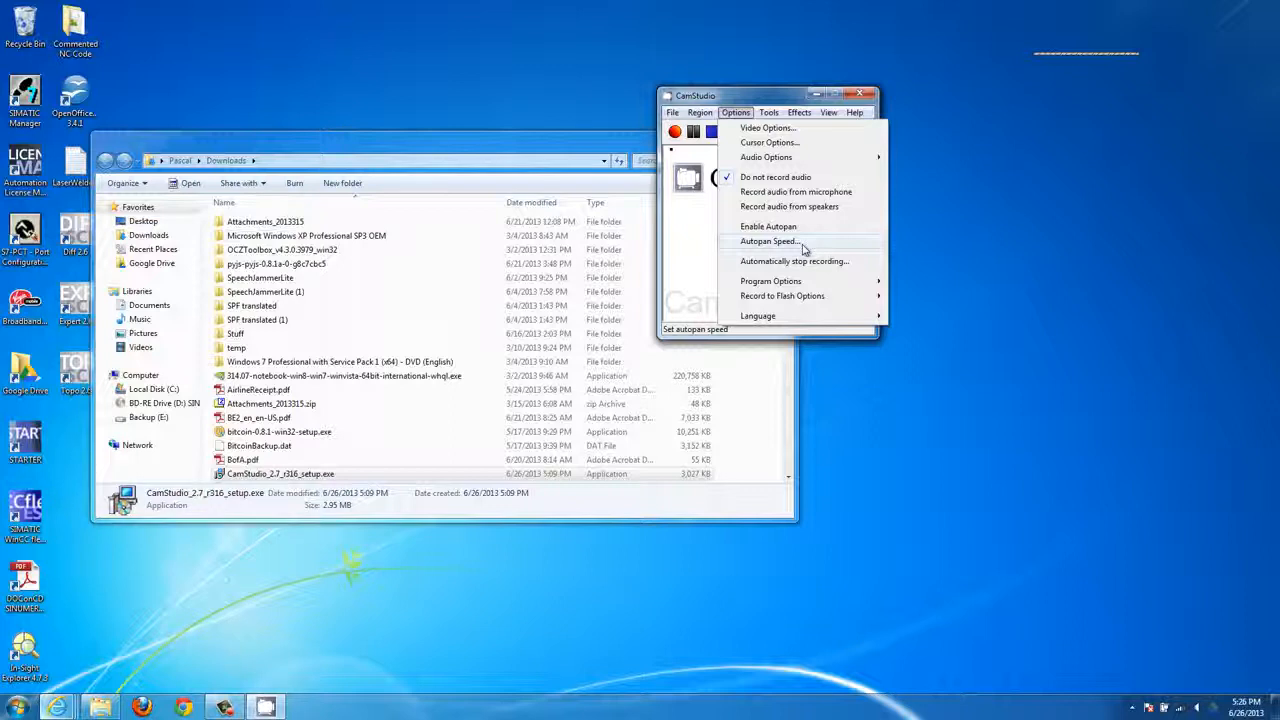
{"action": "mouse_move", "coordinate": [803, 284]}
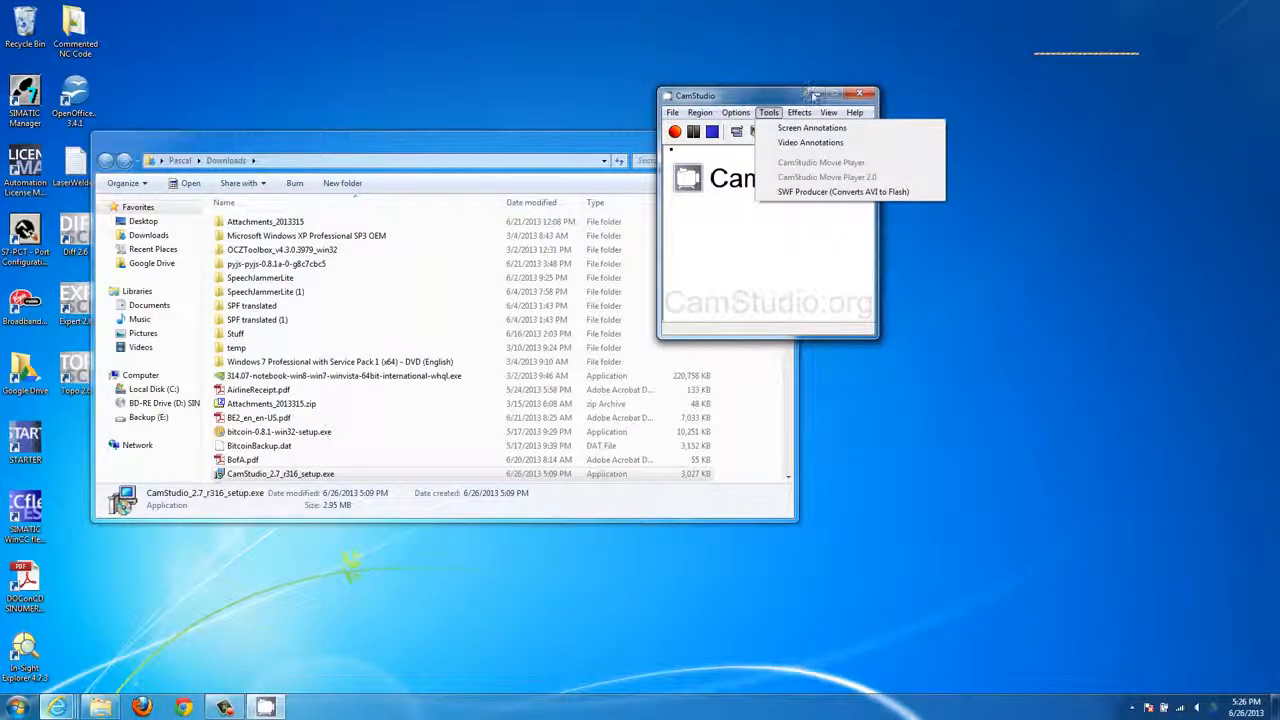
{"action": "left_click", "coordinate": [735, 112]}
{"action": "left_click", "coordinate": [733, 113]}
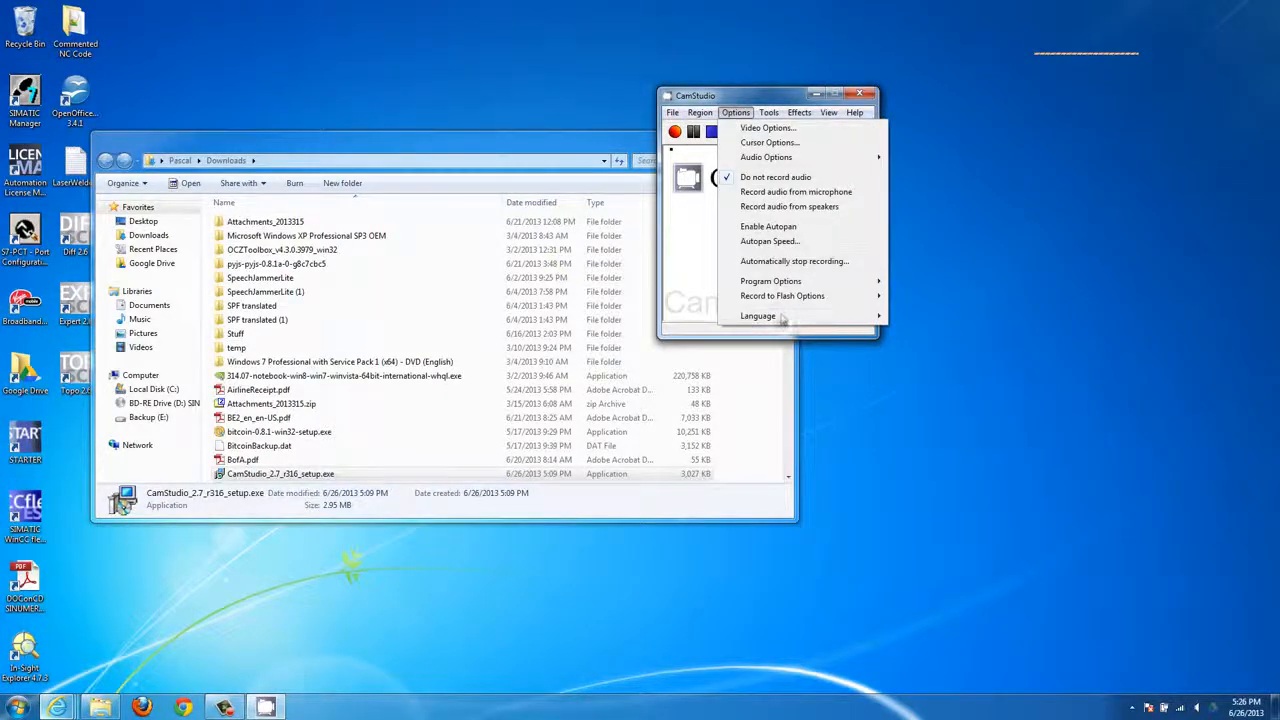
{"action": "mouse_move", "coordinate": [845, 284]}
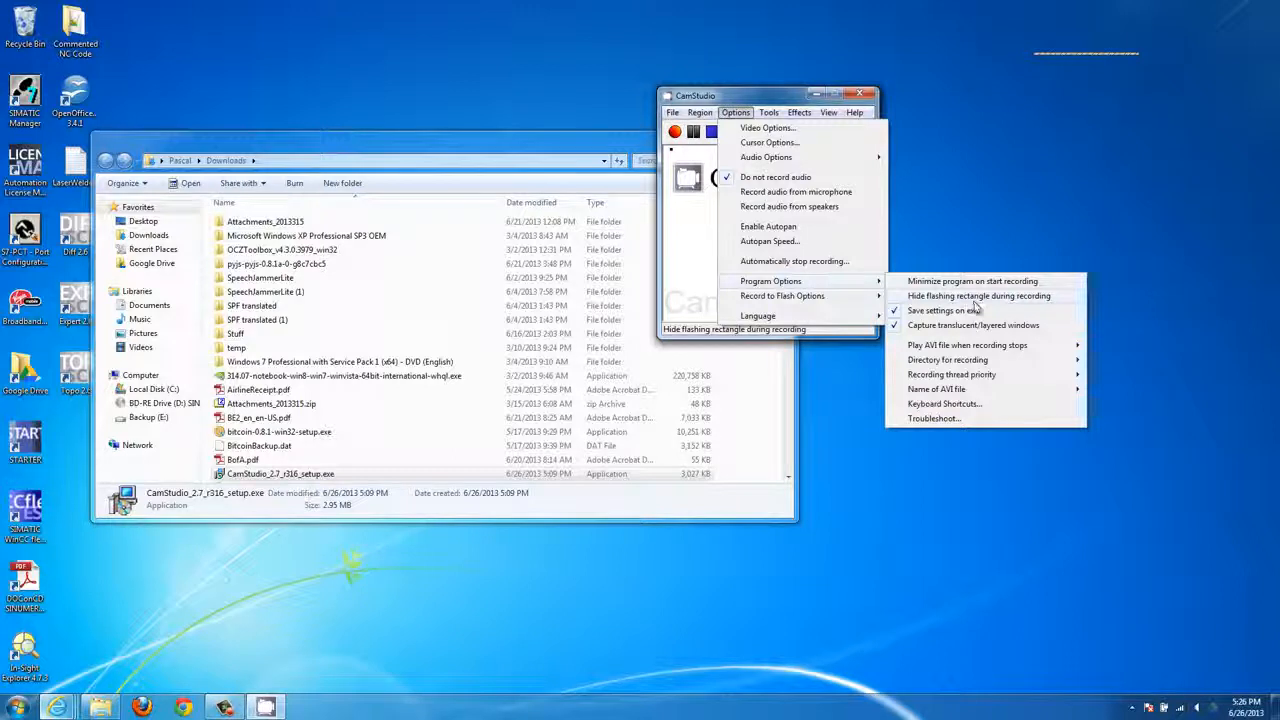
{"action": "mouse_move", "coordinate": [983, 350]}
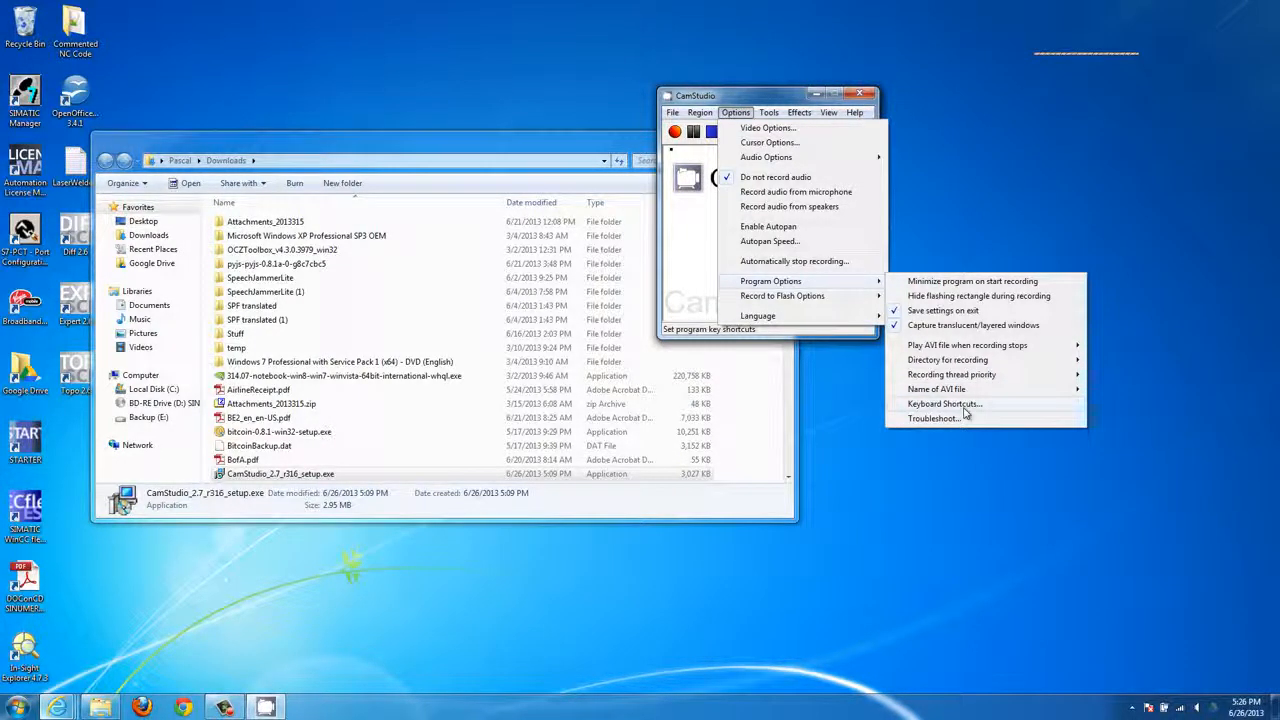
{"action": "left_click", "coordinate": [963, 406]}
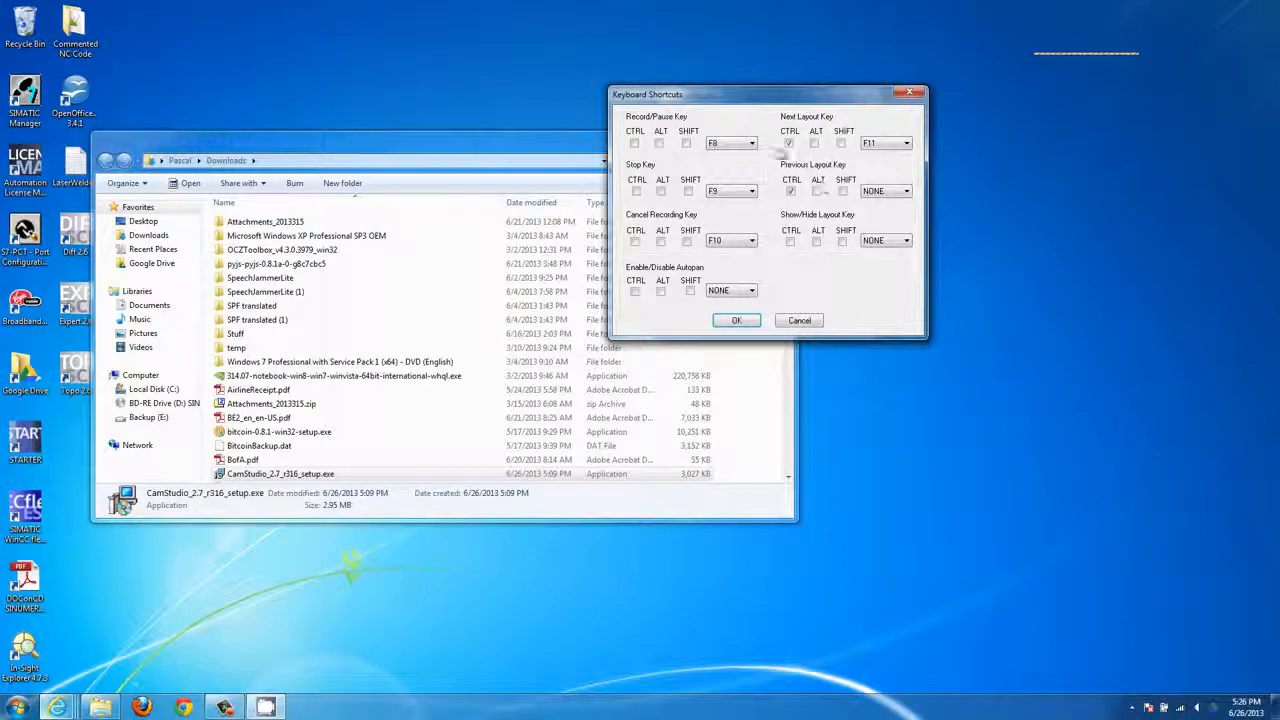
{"action": "left_click_drag", "start_coordinate": [645, 95], "coordinate": [342, 191]}
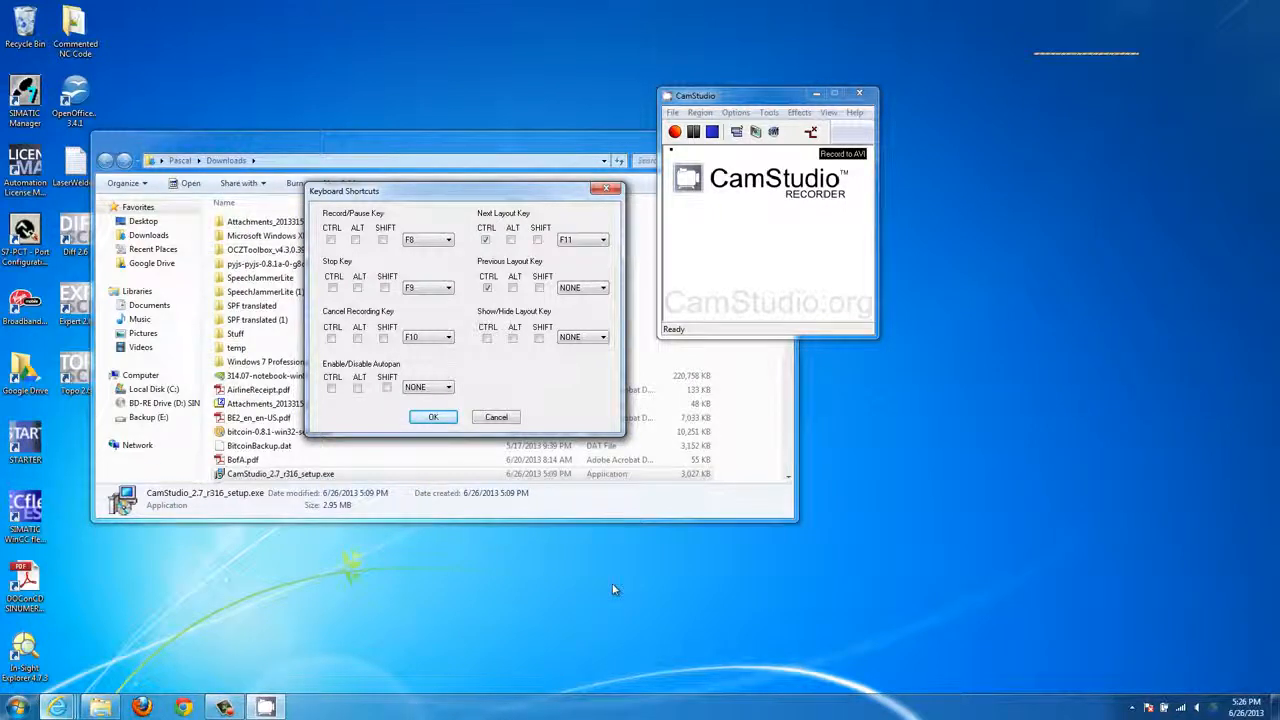
{"action": "left_click", "coordinate": [433, 417]}
Set the CamStudio recording region to Full Screen
{"action": "left_click", "coordinate": [798, 113]}
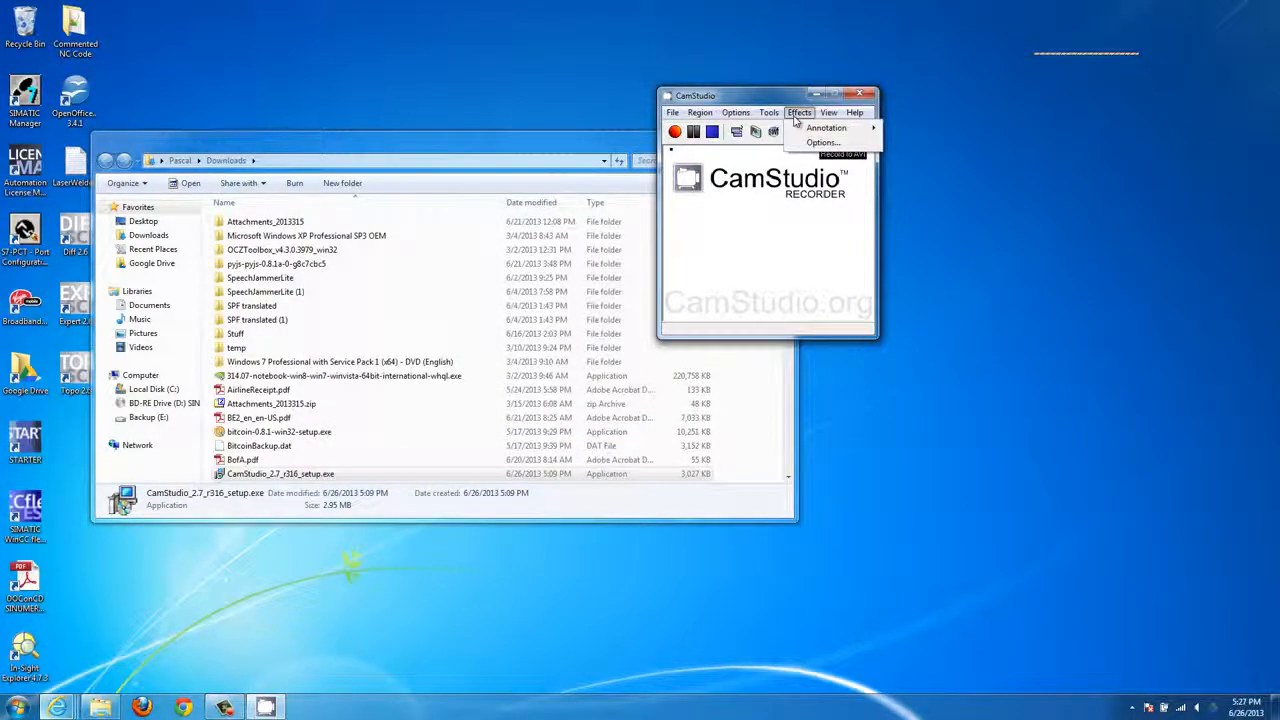
{"action": "mouse_move", "coordinate": [734, 114]}
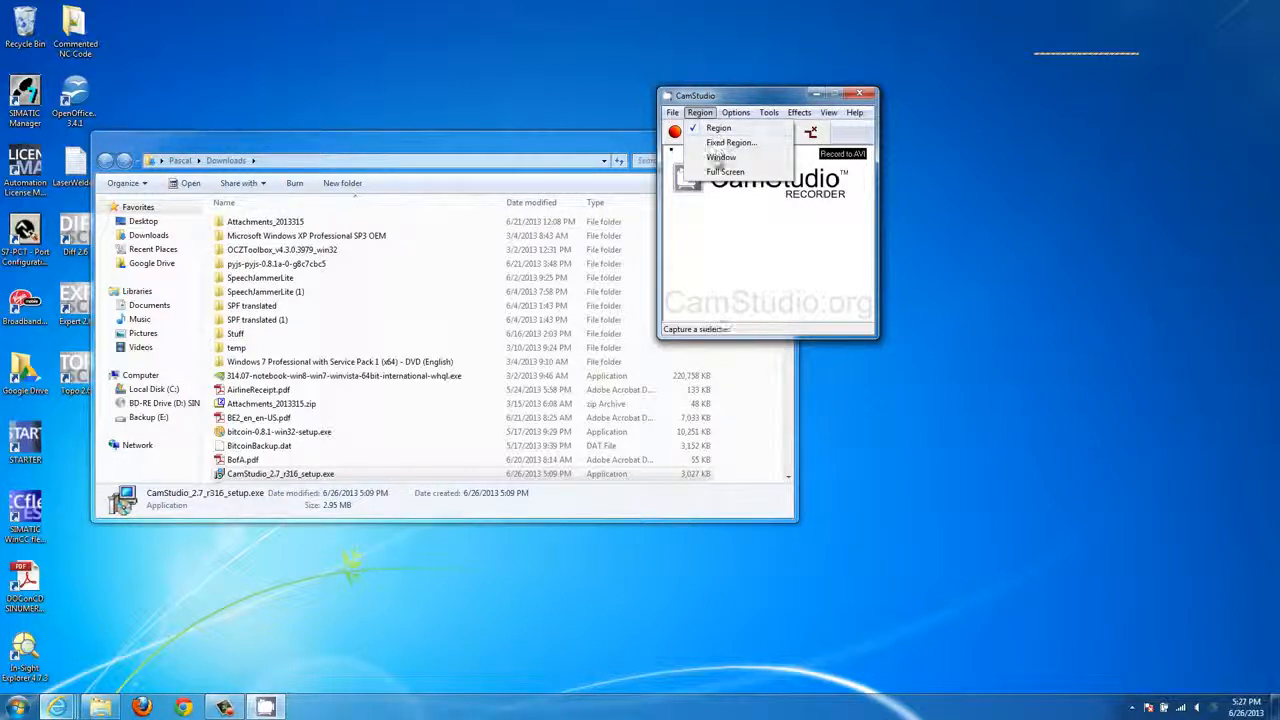
{"action": "left_click", "coordinate": [715, 173]}
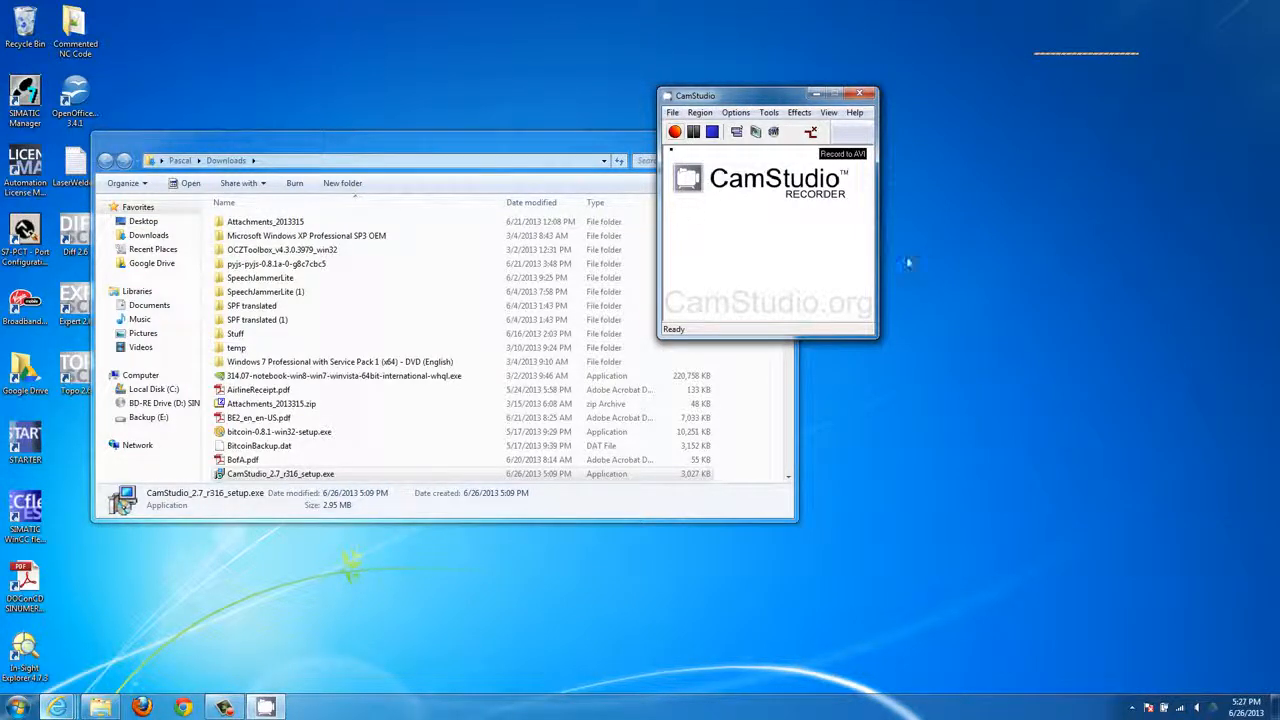
Set CamStudio to minimize when recording starts, and begin recording the full screen
{"action": "left_click", "coordinate": [738, 113]}
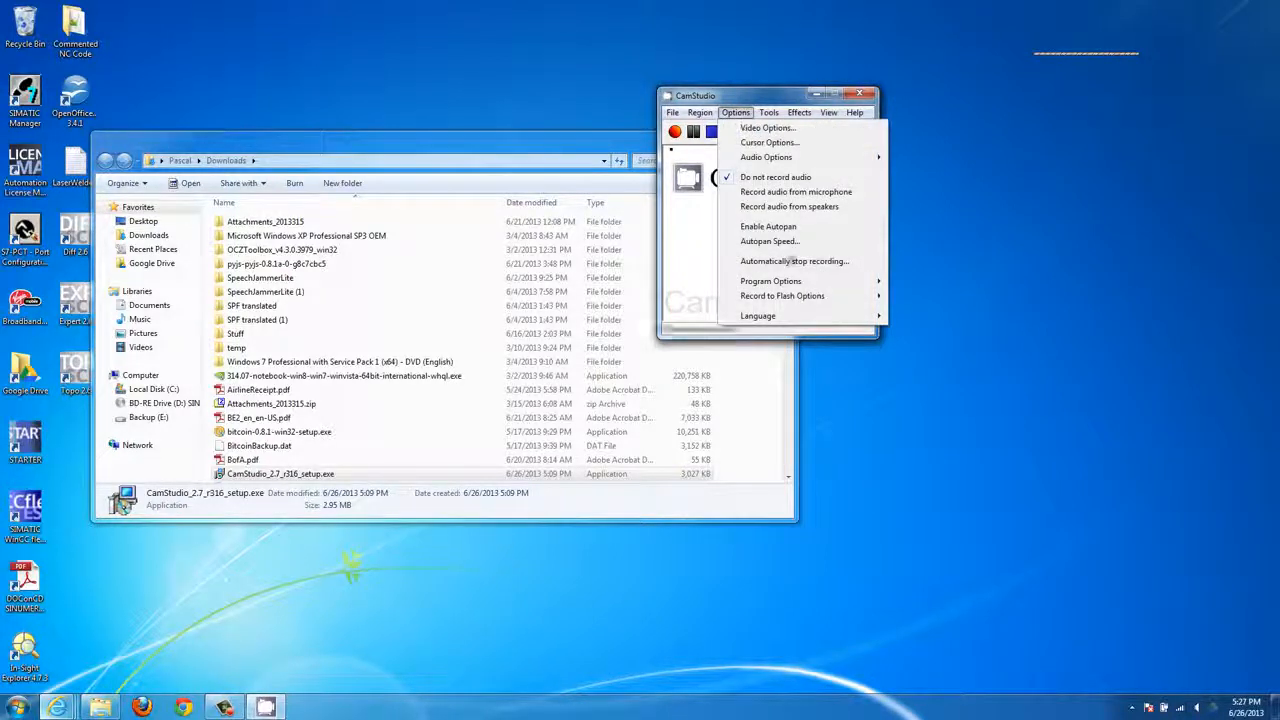
{"action": "mouse_move", "coordinate": [822, 287]}
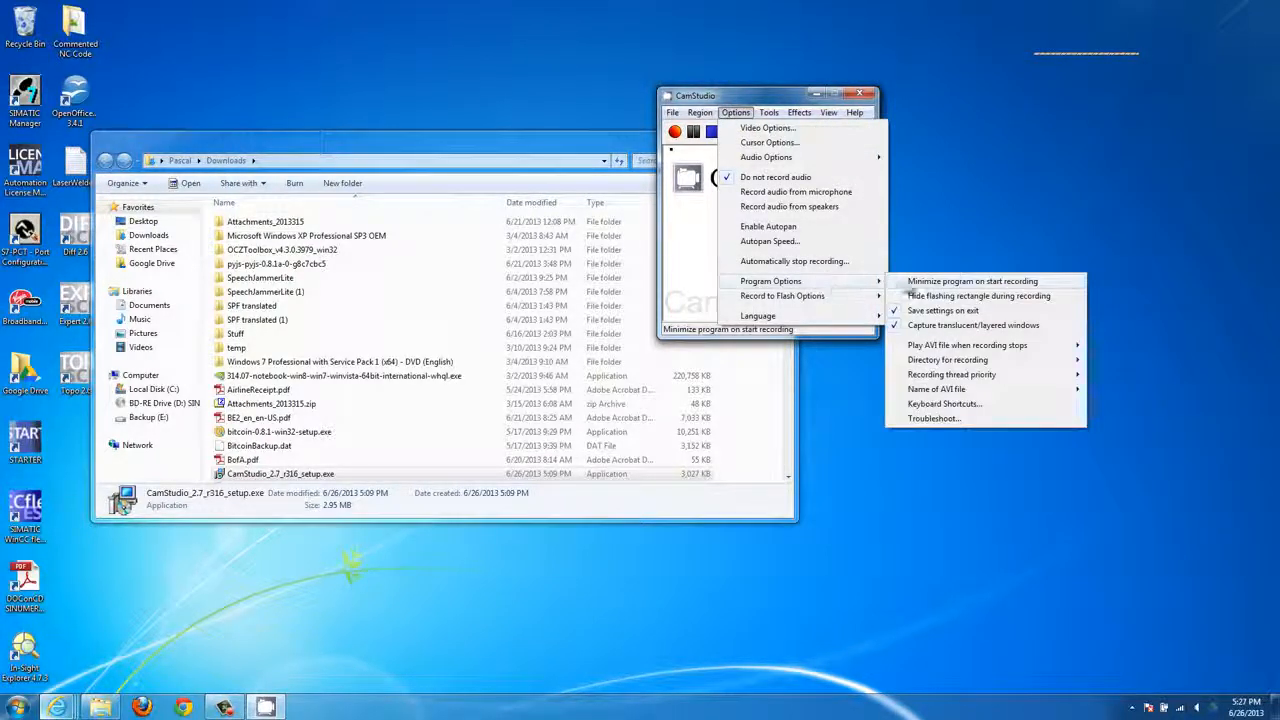
{"action": "left_click", "coordinate": [908, 282]}
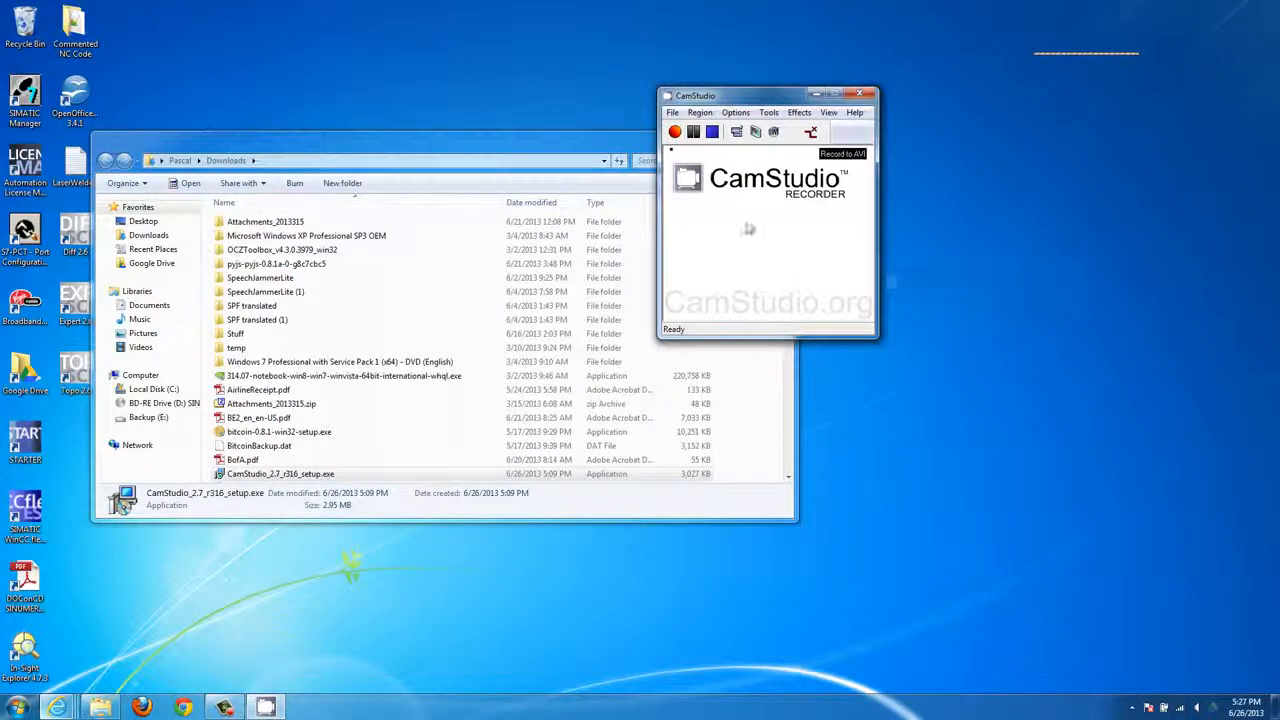
{"action": "left_click", "coordinate": [673, 134]}
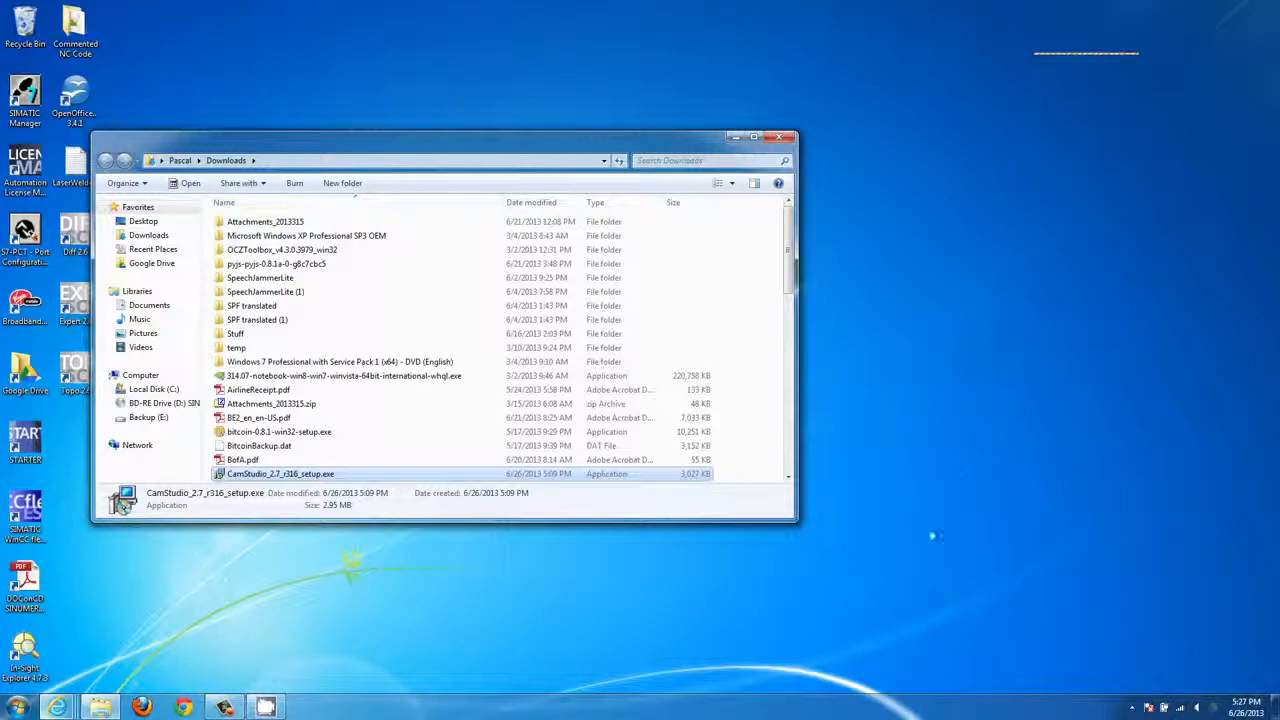
{"action": "left_click", "coordinate": [932, 537]}
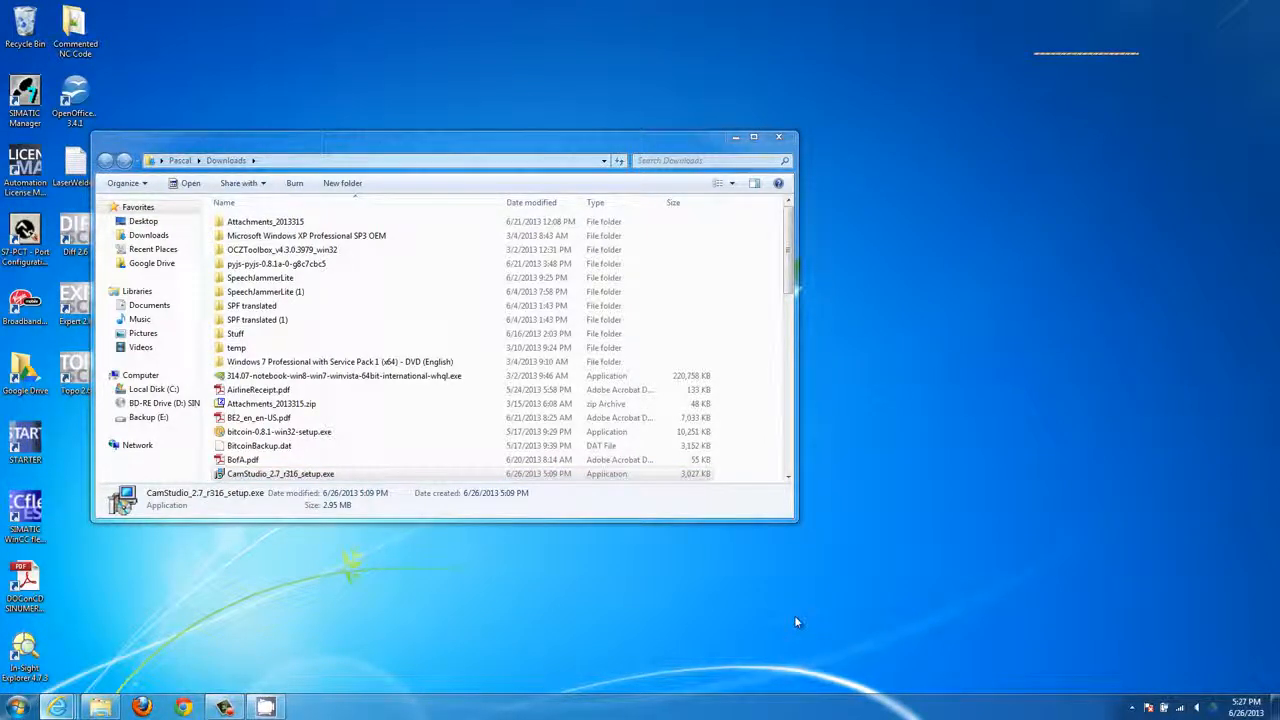
Stop the running screen recording while CamStudio is minimized to the notification area
{"action": "left_click", "coordinate": [262, 711]}
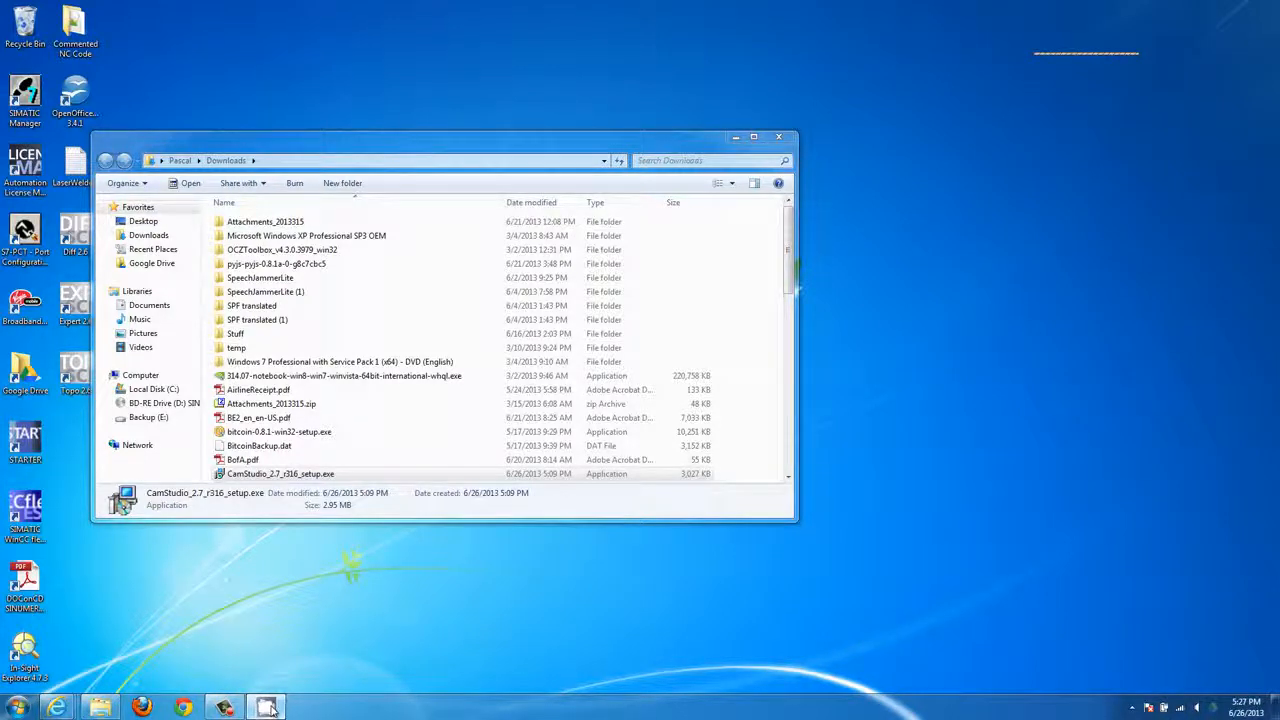
{"action": "right_click", "coordinate": [268, 707]}
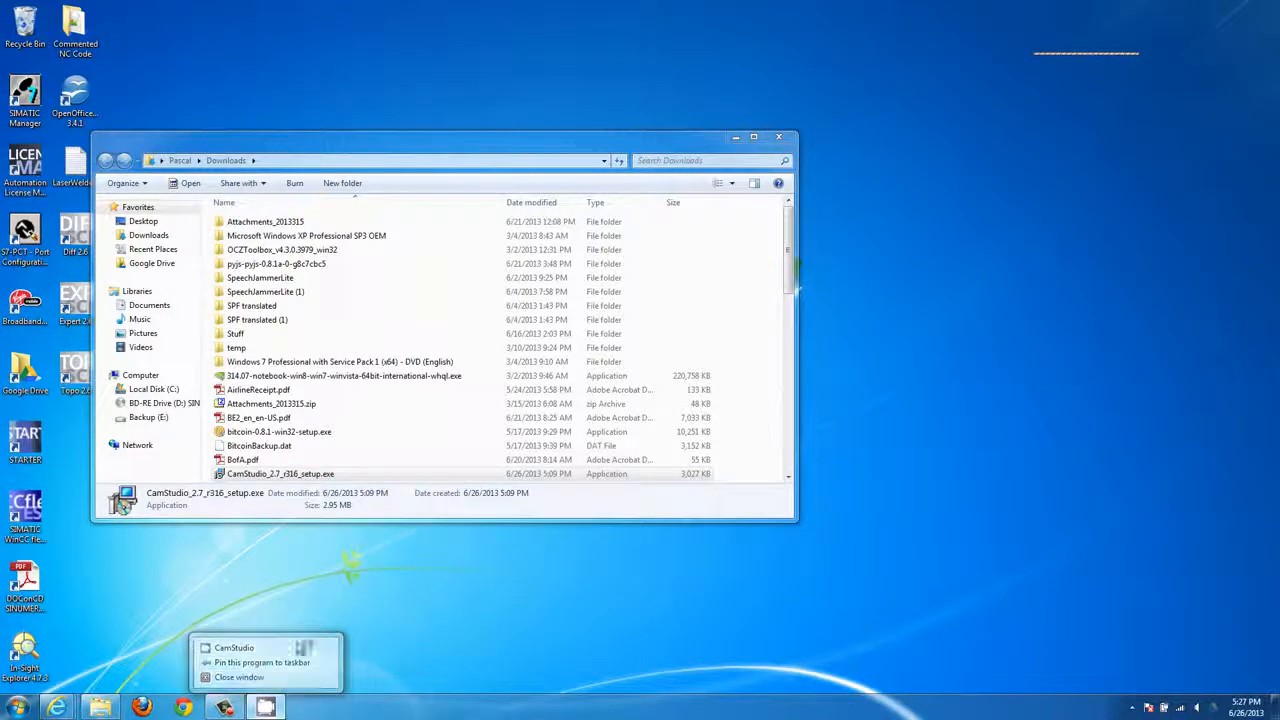
{"action": "left_click", "coordinate": [300, 651]}
{"action": "left_click", "coordinate": [1131, 707]}
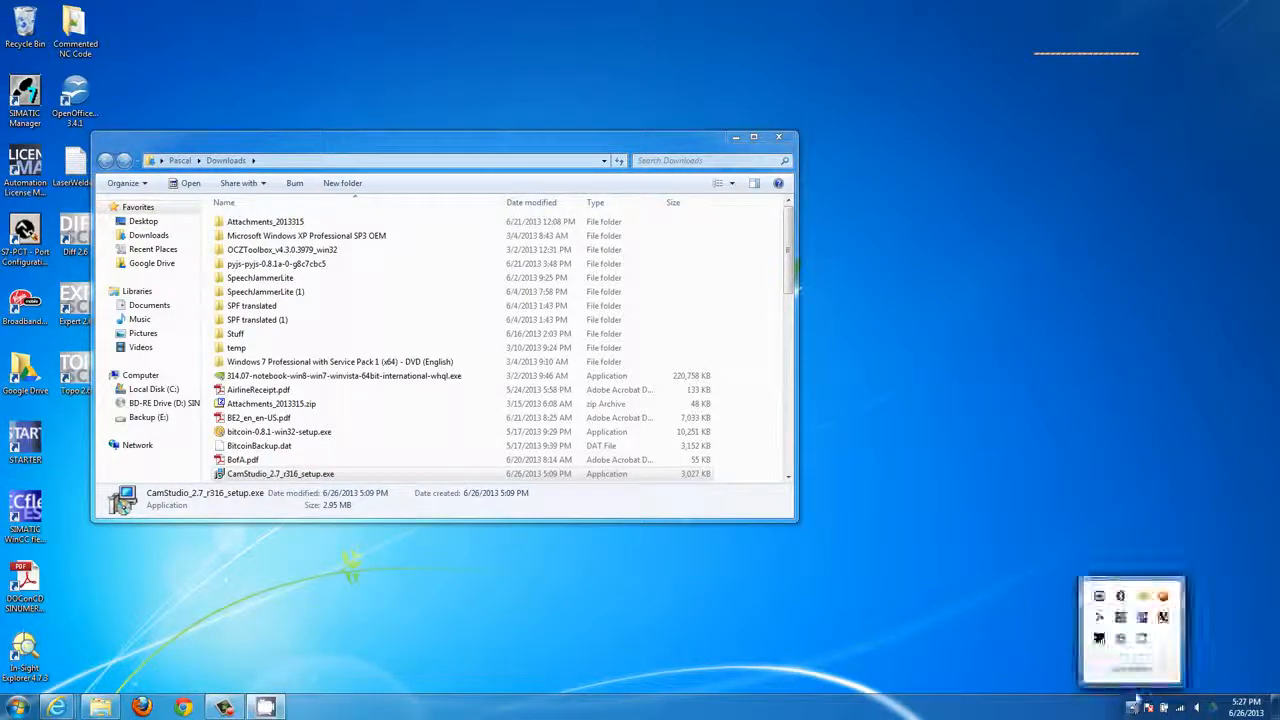
{"action": "right_click", "coordinate": [1143, 639]}
{"action": "left_click", "coordinate": [1180, 596]}
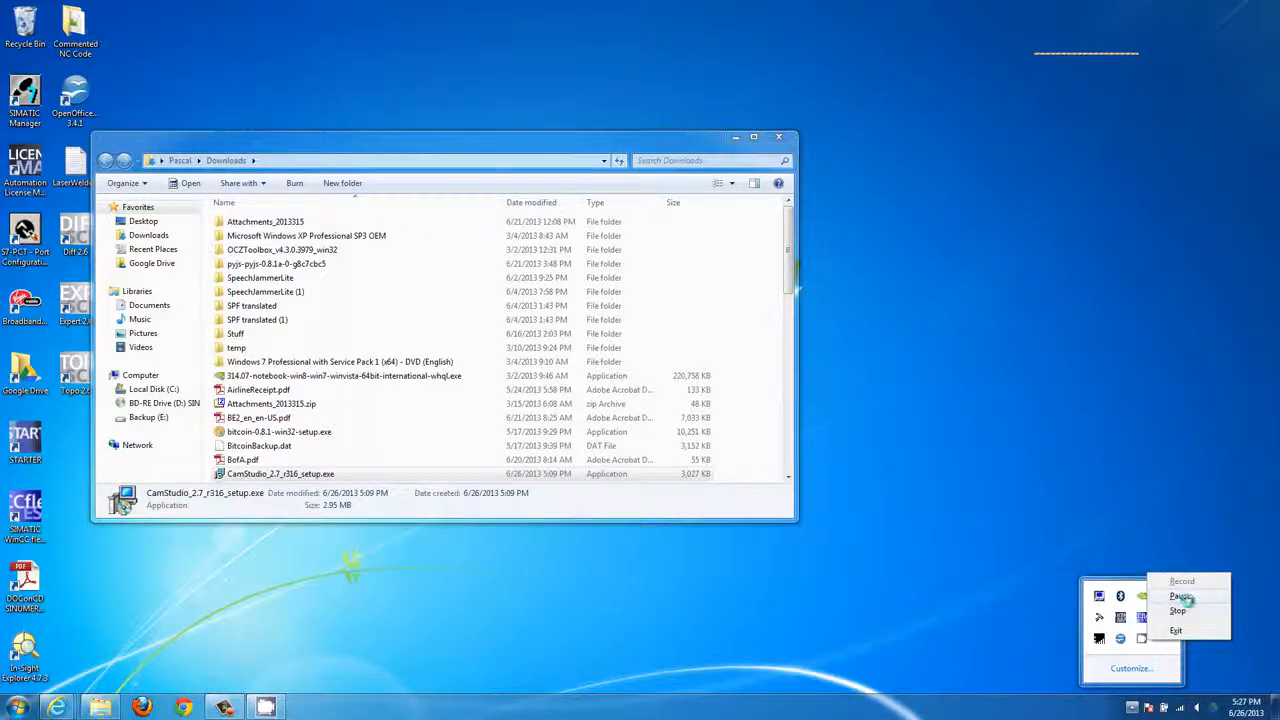
{"action": "left_click", "coordinate": [1186, 610]}
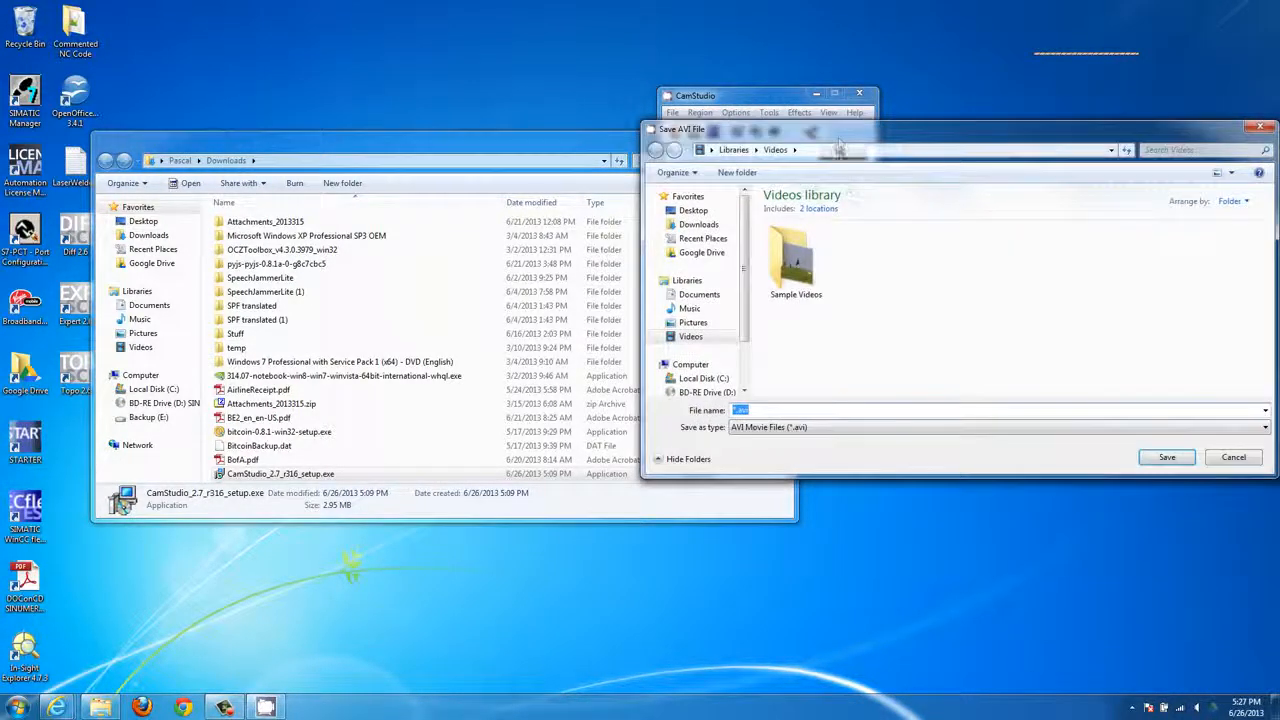
Save the recording as test.avi in the Videos library, using the AVI Movie Files type
{"action": "left_click_drag", "start_coordinate": [840, 137], "coordinate": [682, 222]}
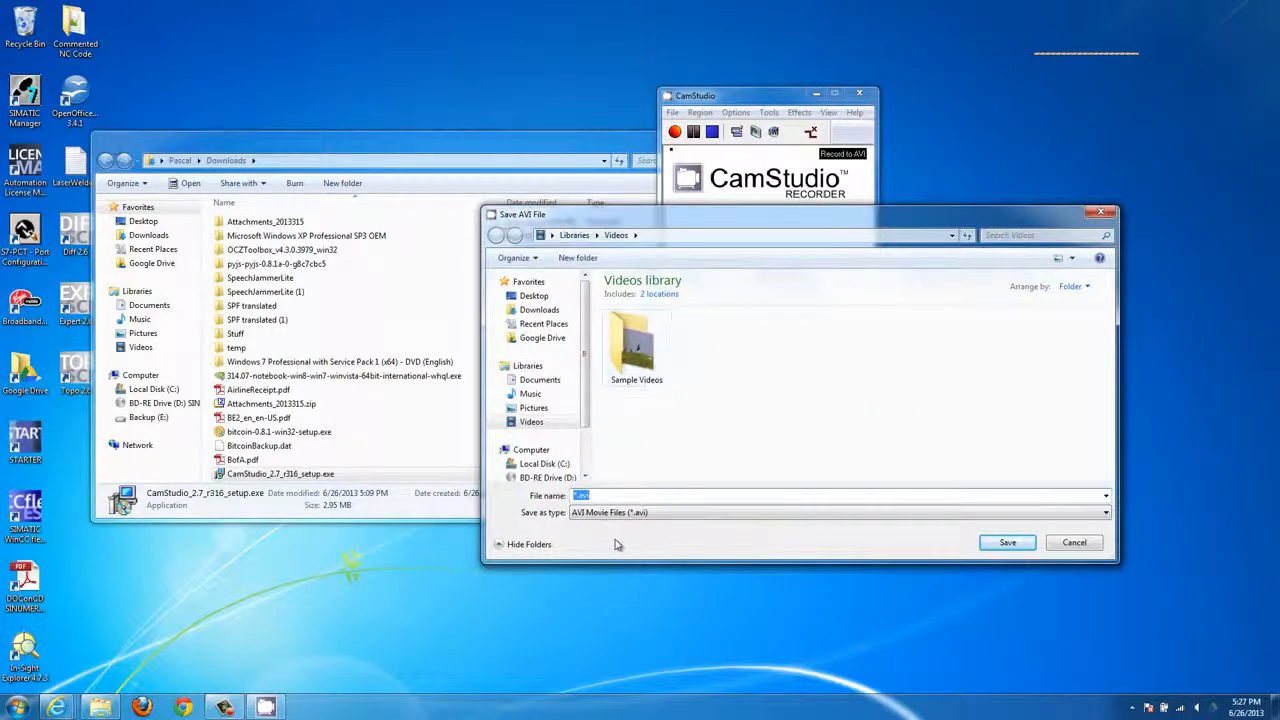
{"action": "left_click", "coordinate": [580, 497]}
{"action": "type", "text": "test.avi"}
{"action": "left_click", "coordinate": [601, 518]}
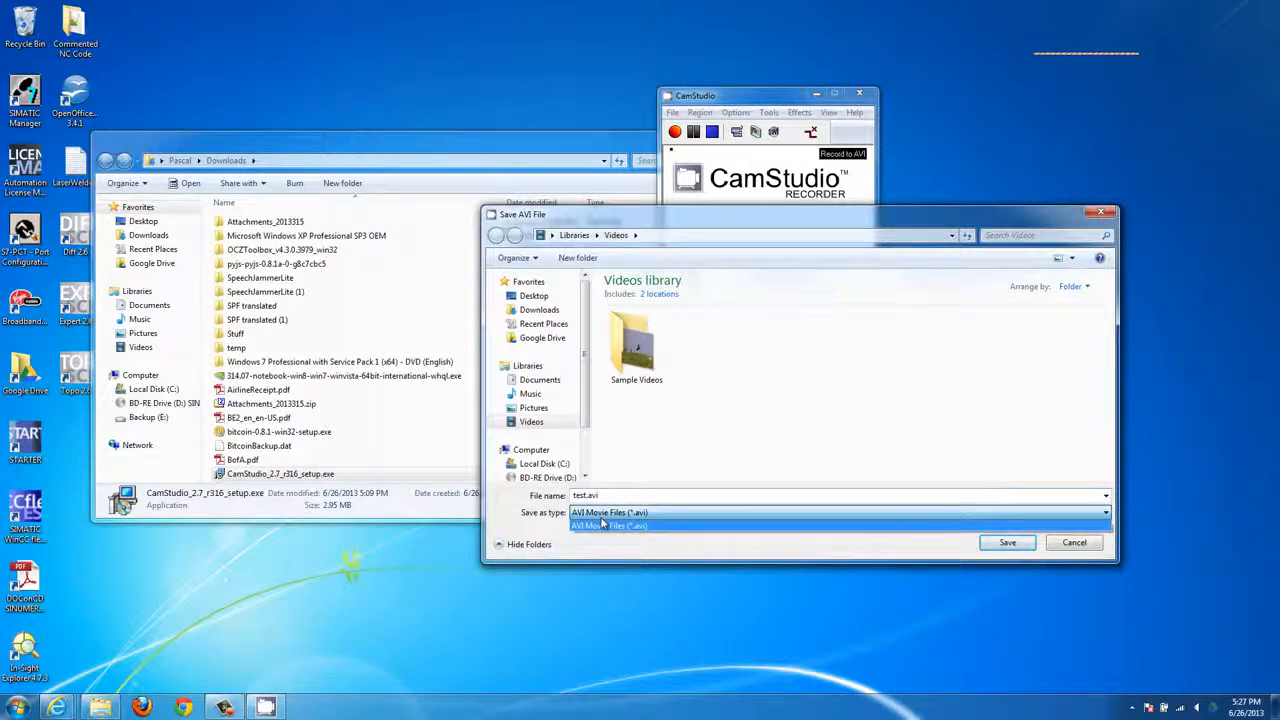
{"action": "left_click", "coordinate": [602, 522]}
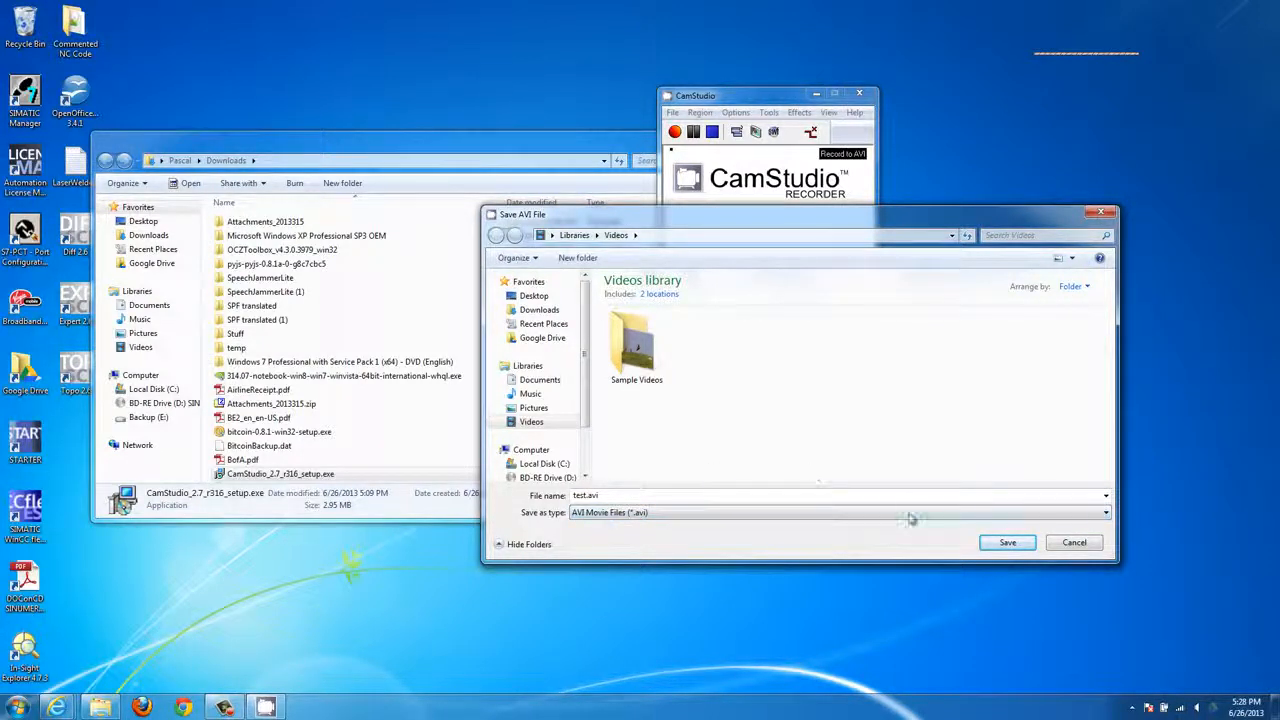
{"action": "left_click", "coordinate": [1012, 542]}
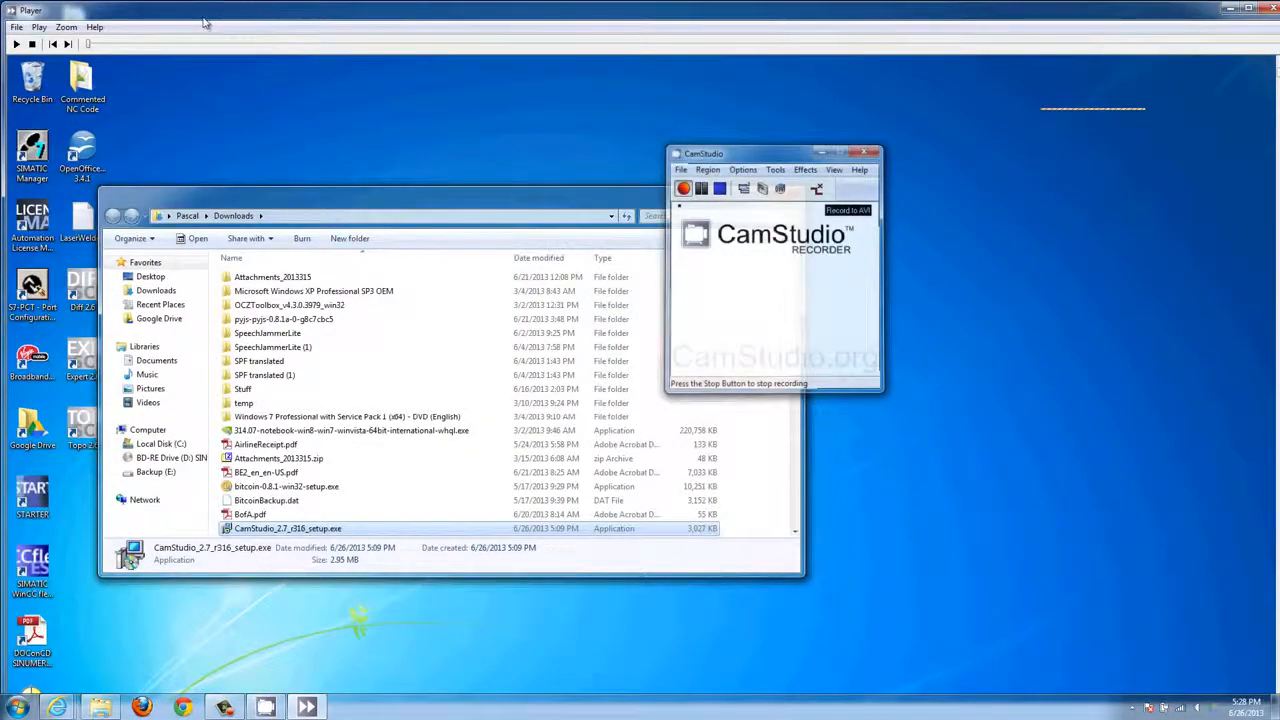
Maximize the player window and play back the saved recording
{"action": "double_click", "coordinate": [206, 14]}
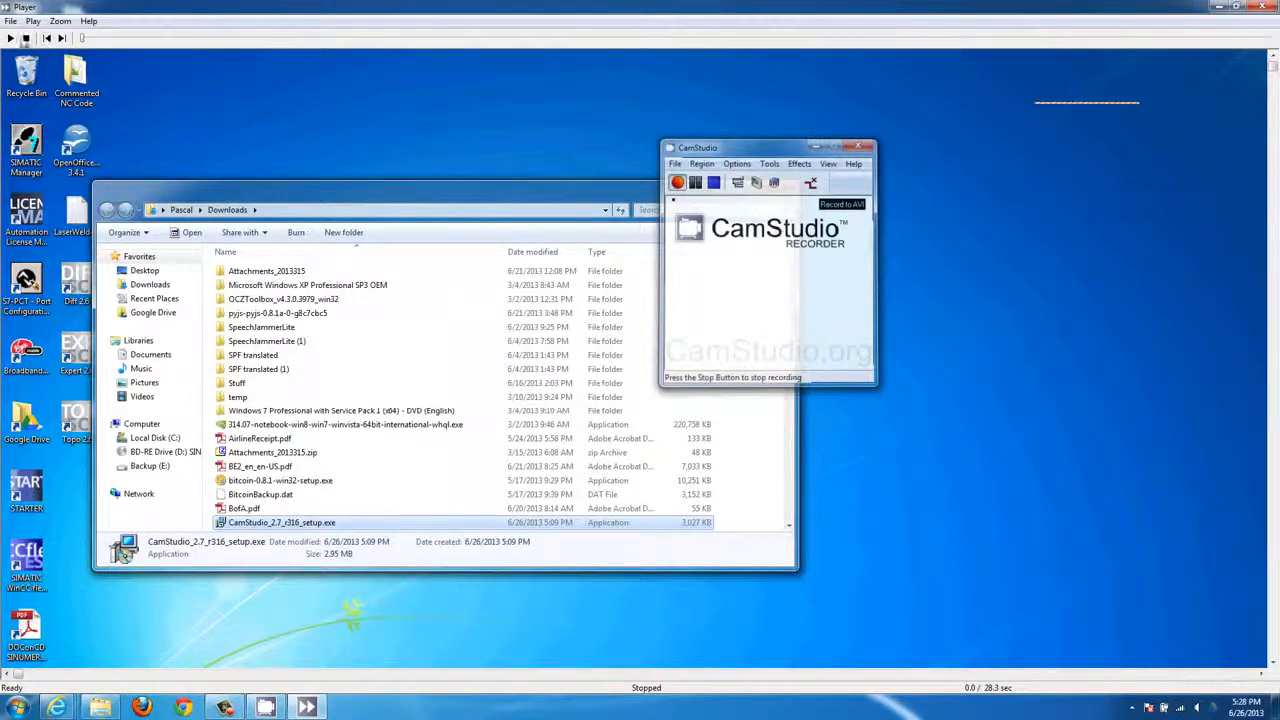
{"action": "left_click", "coordinate": [8, 40]}
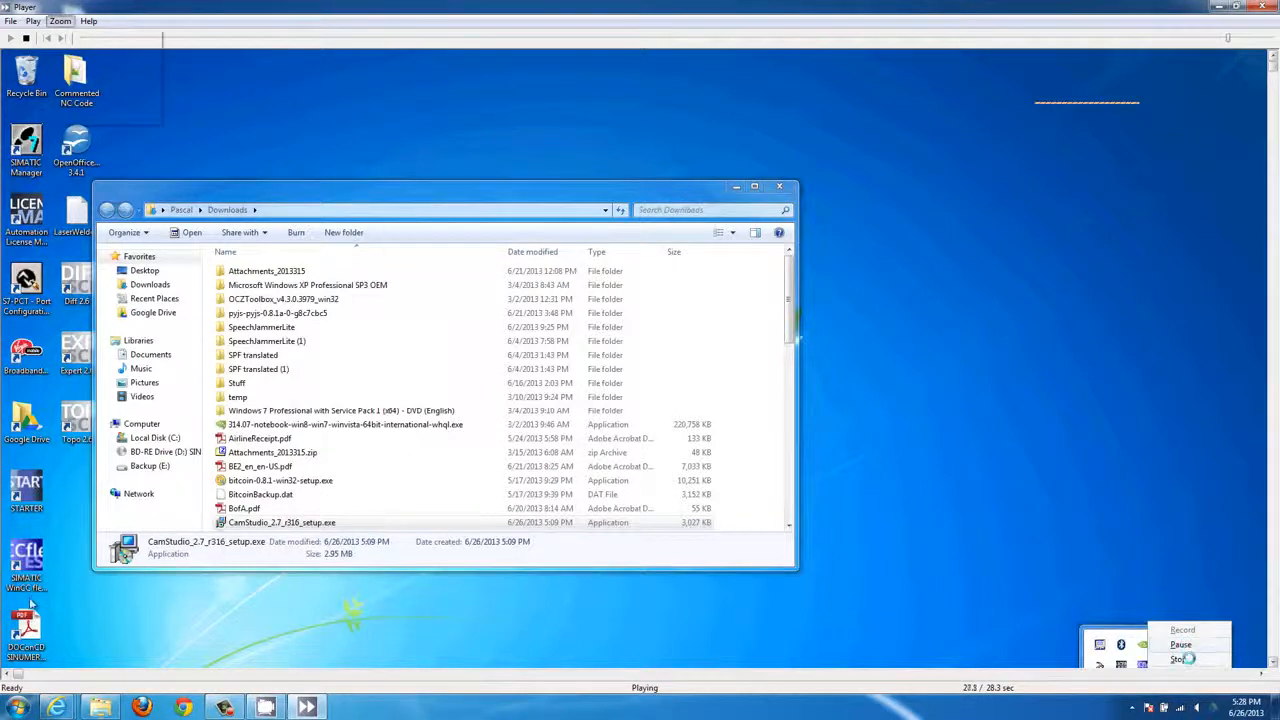
Try the player's 1/4 zoom, and set the movie zoom to 1/2
{"action": "left_click", "coordinate": [60, 22]}
{"action": "left_click", "coordinate": [64, 26]}
{"action": "left_click", "coordinate": [64, 27]}
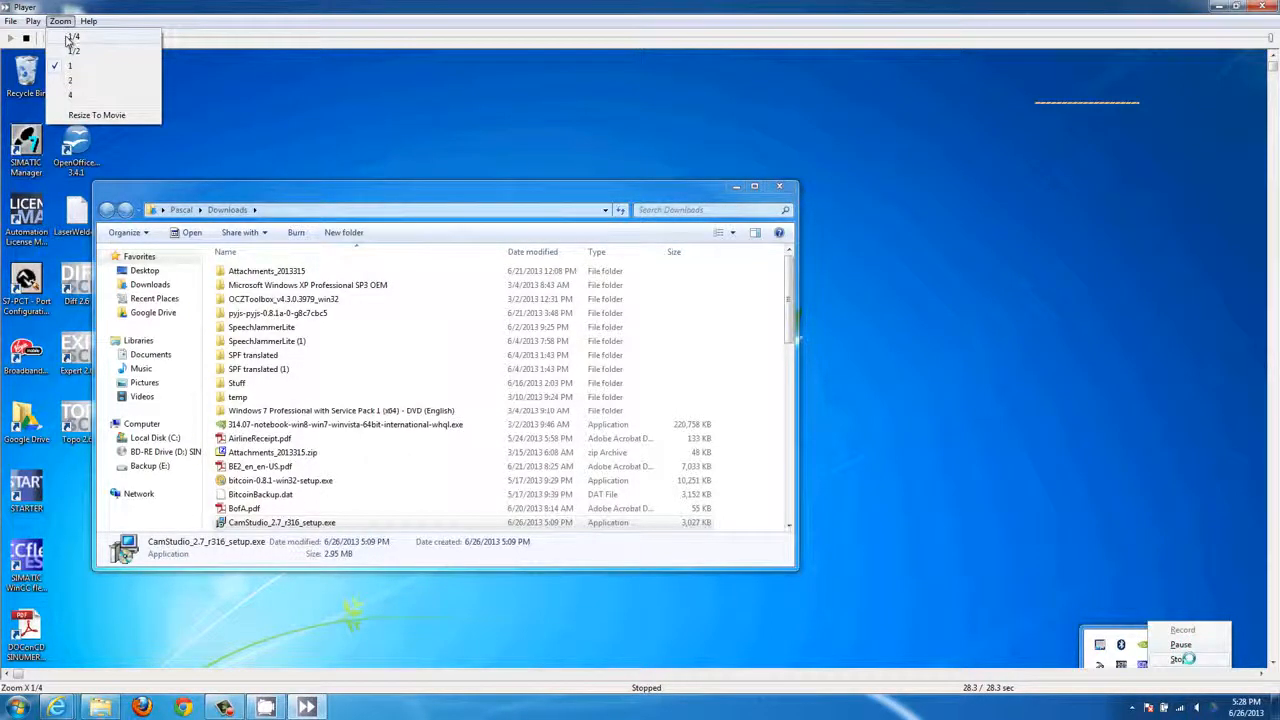
{"action": "left_click", "coordinate": [70, 38]}
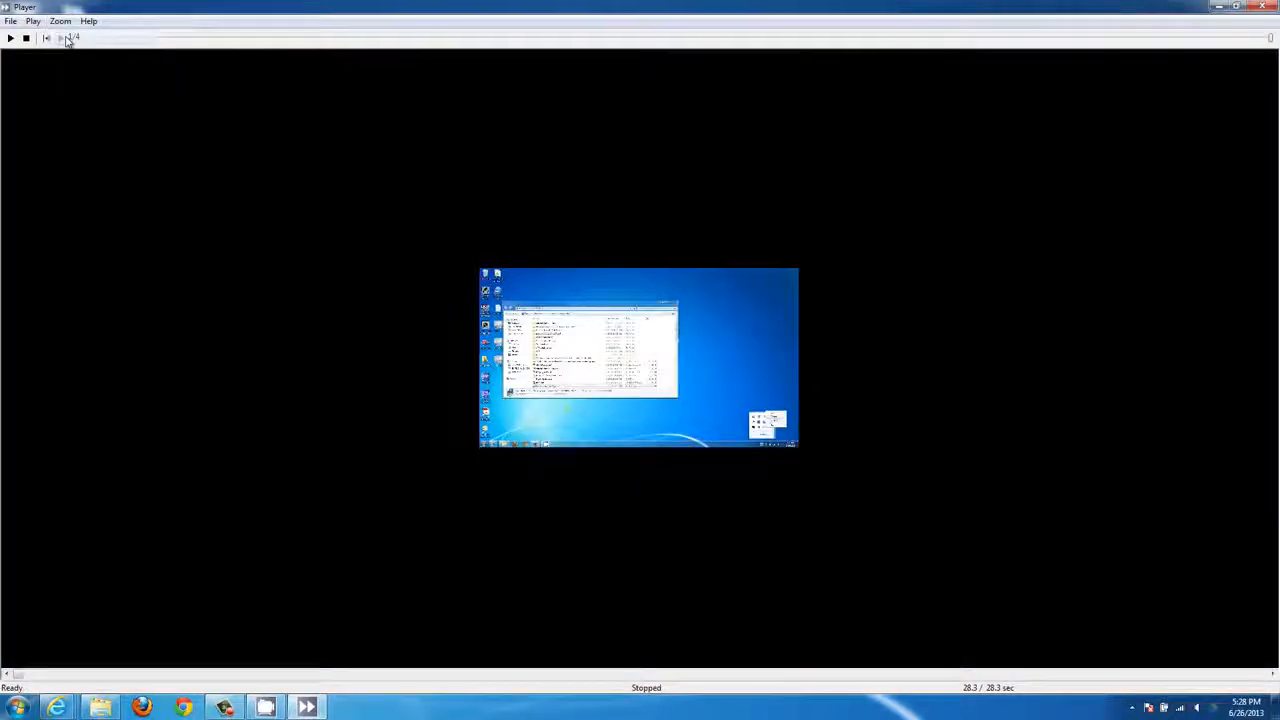
{"action": "left_click", "coordinate": [60, 21]}
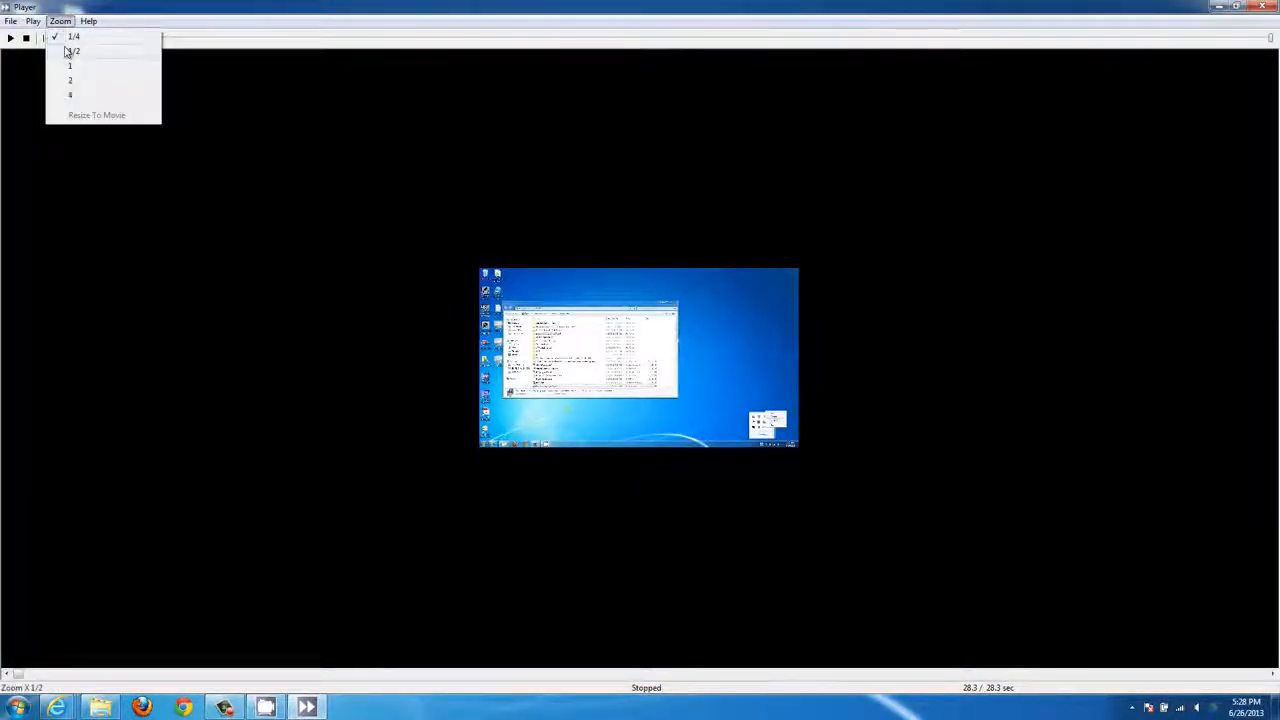
{"action": "left_click", "coordinate": [66, 54]}
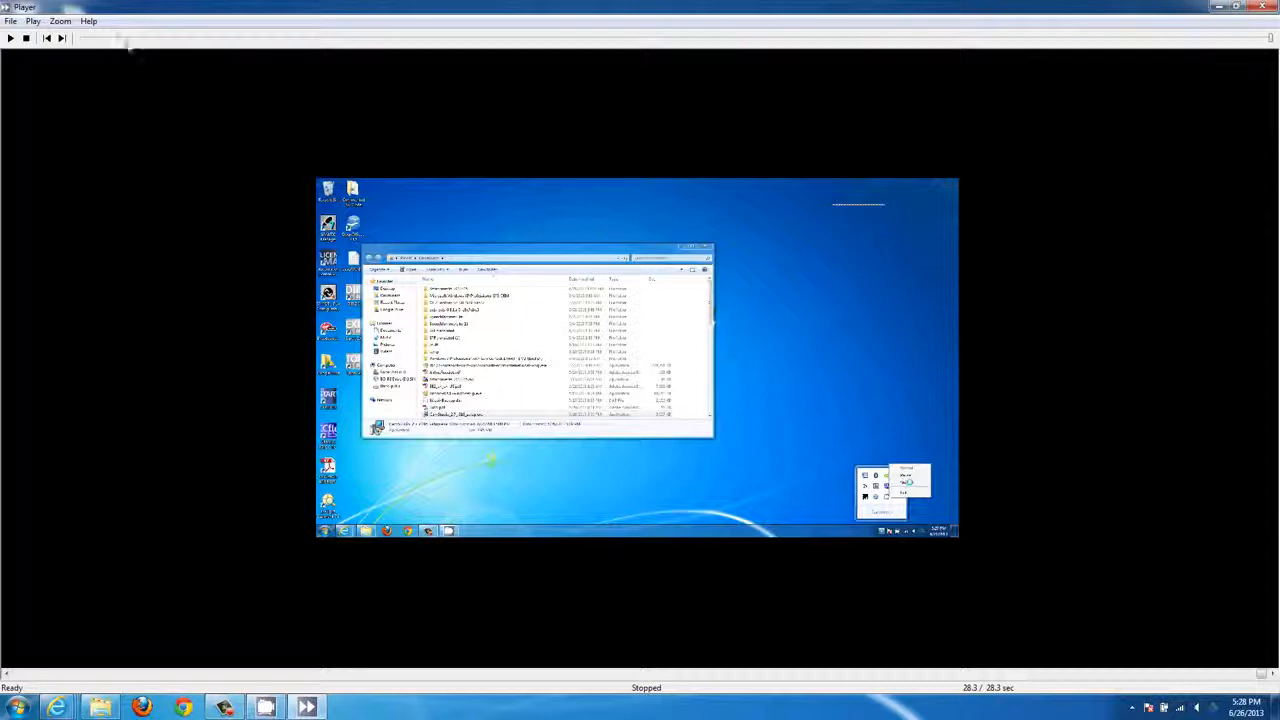
Rewind the recording to its beginning and replay it at the reduced size
{"action": "left_click", "coordinate": [312, 40]}
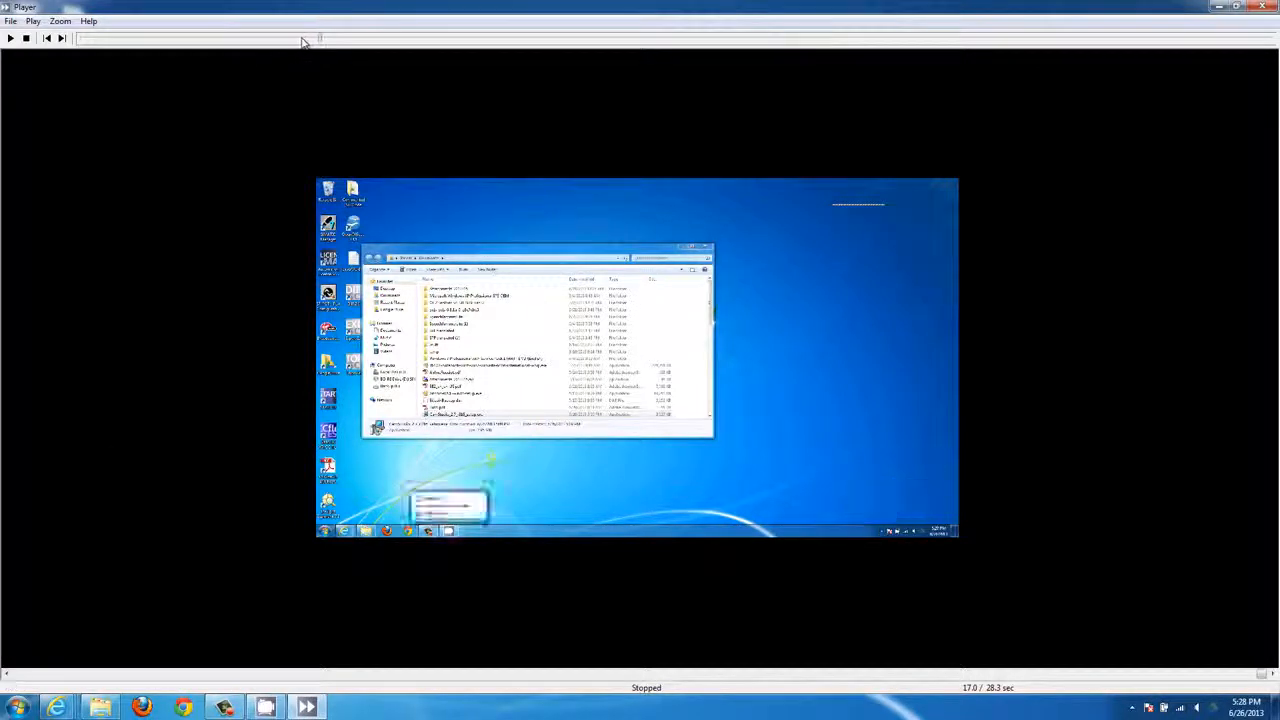
{"action": "left_click", "coordinate": [304, 42]}
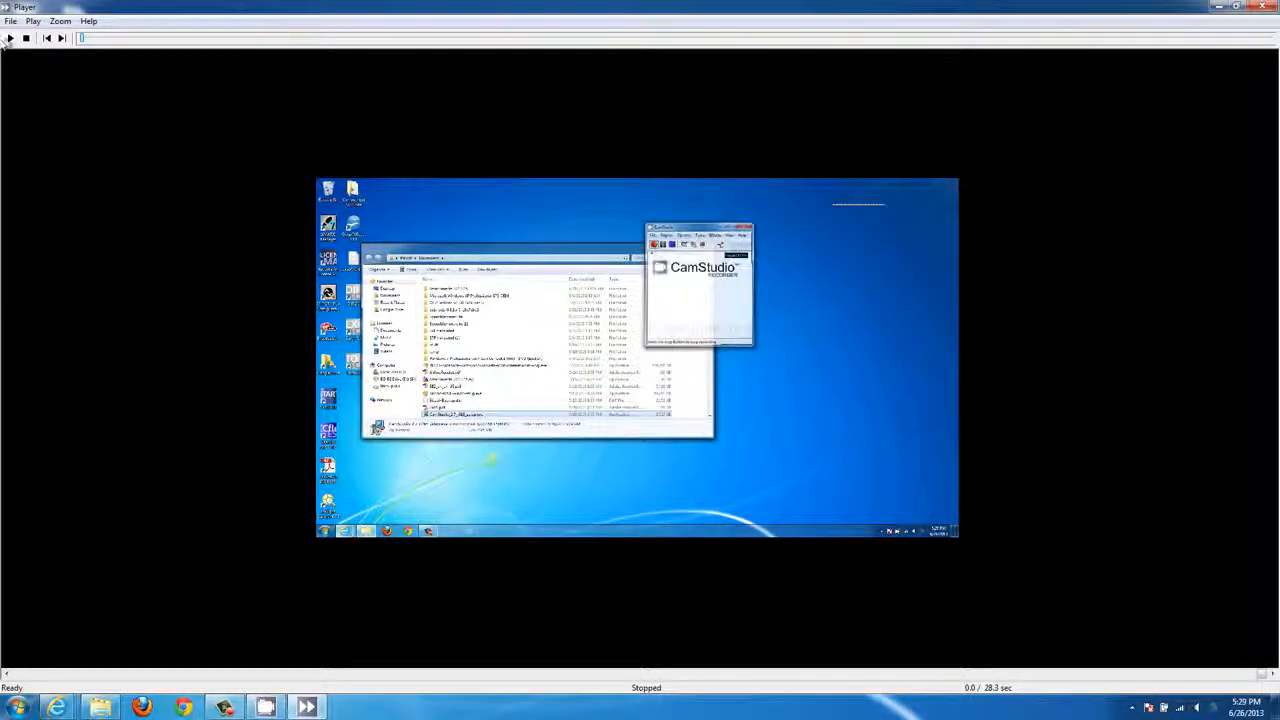
{"action": "left_click", "coordinate": [9, 38]}
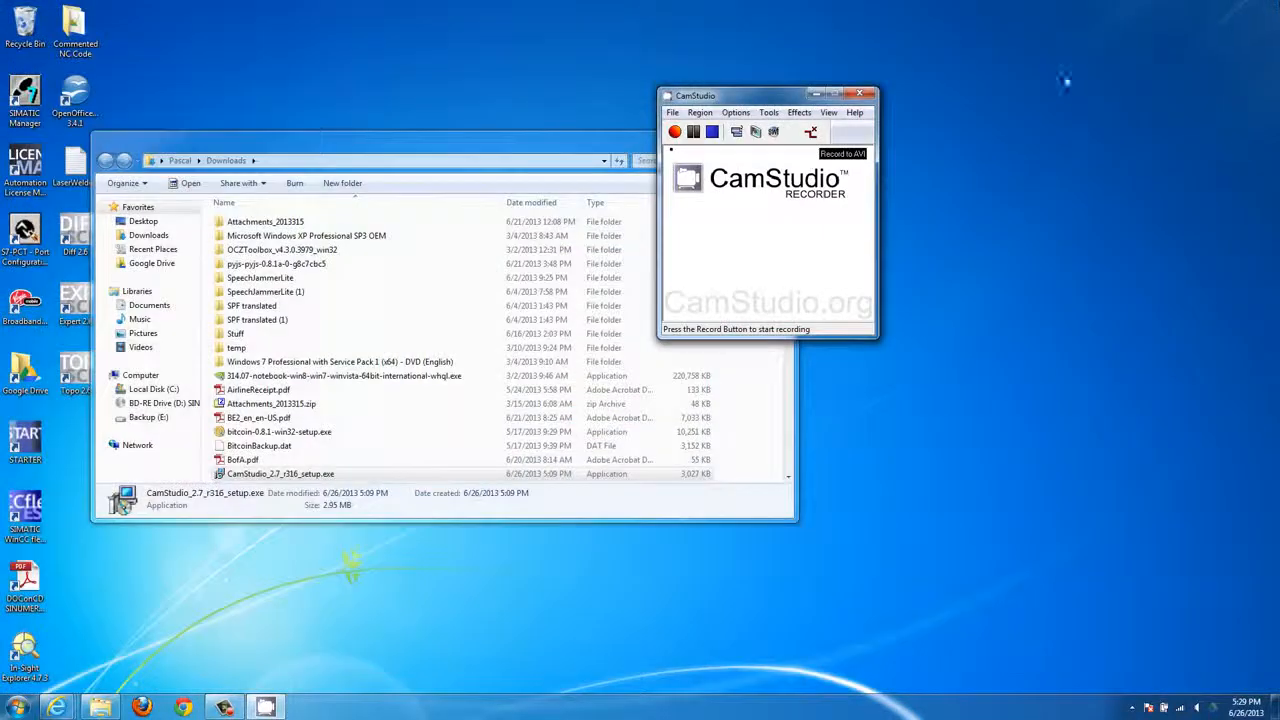
Close CamStudio and the Downloads folder window
{"action": "left_click", "coordinate": [859, 94]}
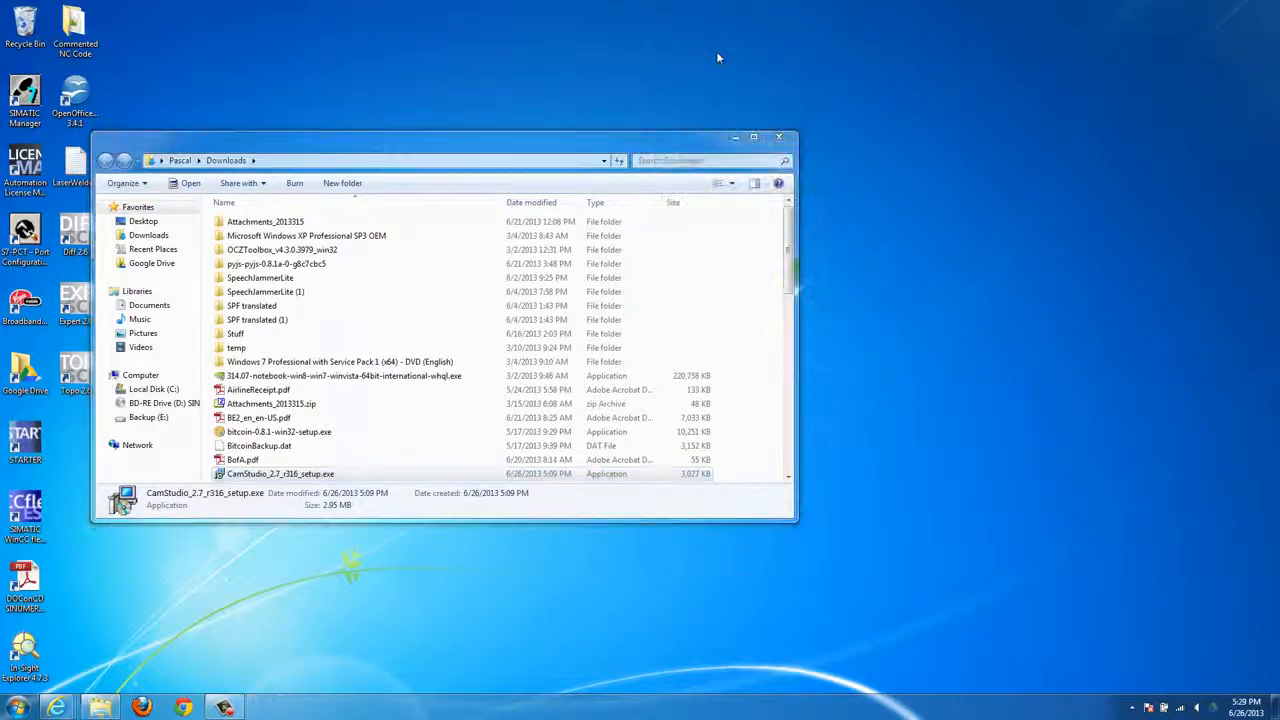
{"action": "left_click", "coordinate": [780, 137]}
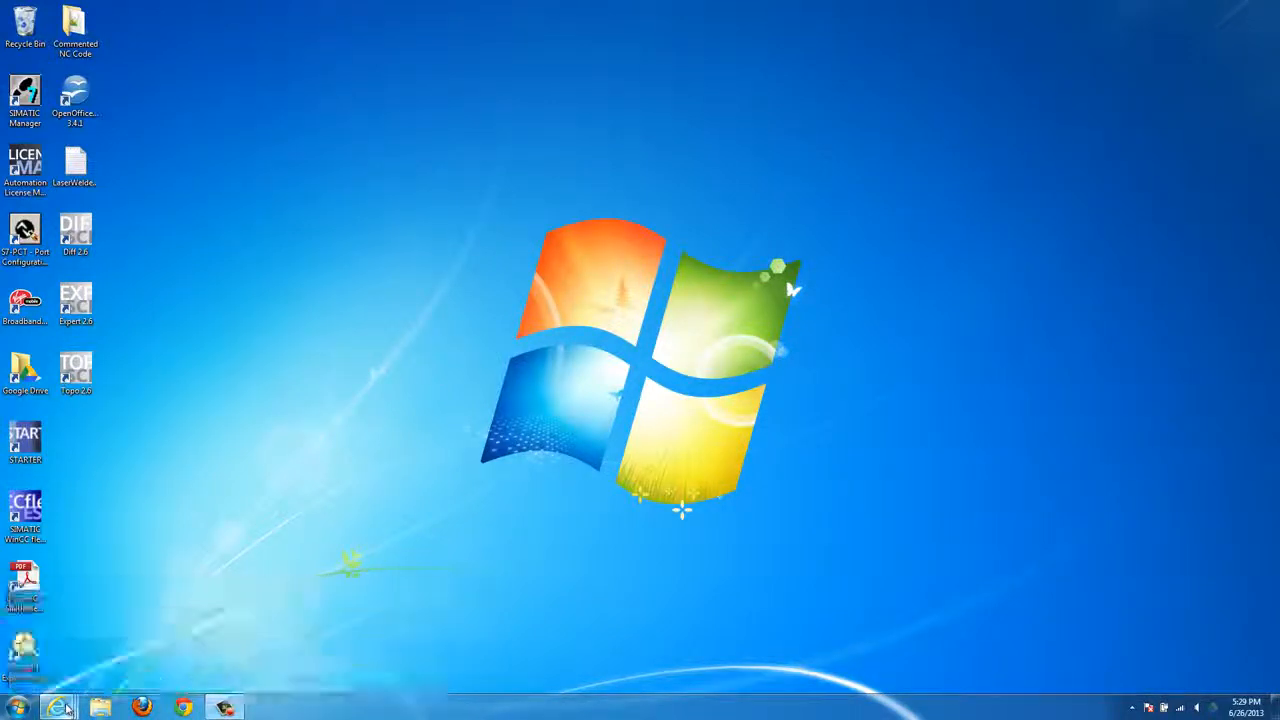
Switch to Internet Explorer and view the Amazon search results for Camtasia
{"action": "mouse_move", "coordinate": [57, 707]}
{"action": "left_click", "coordinate": [378, 636]}
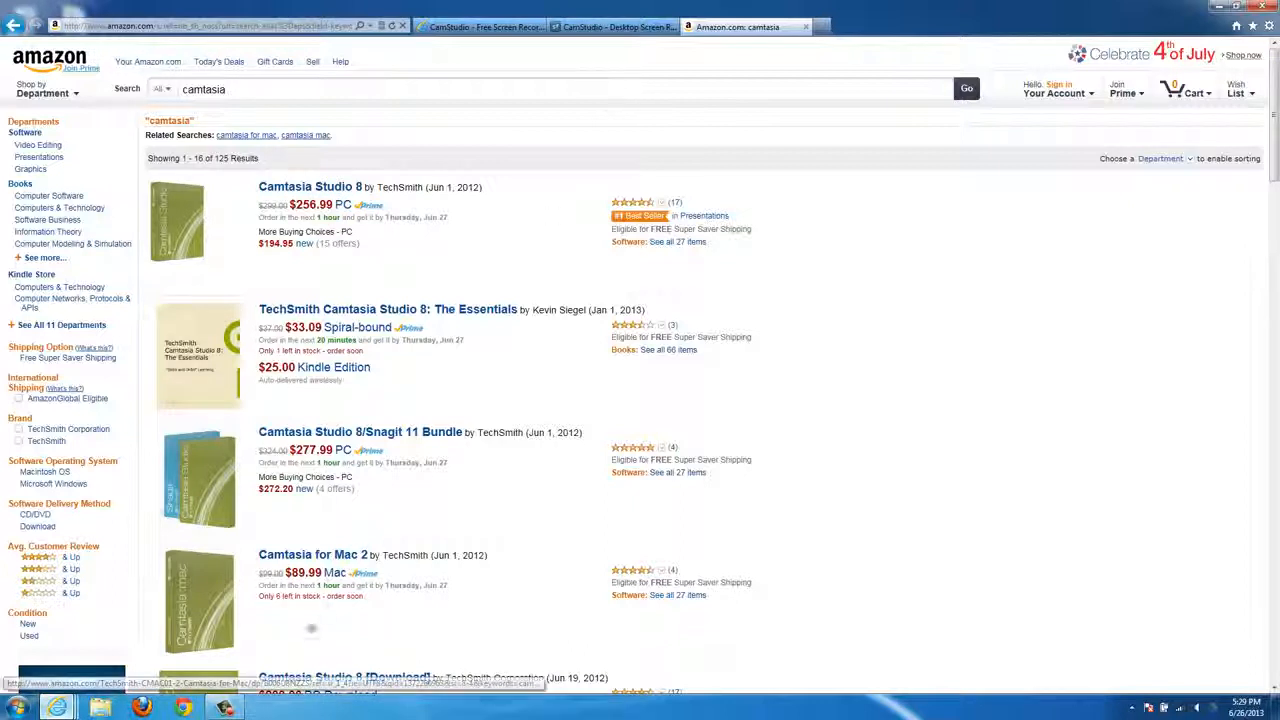
Look at the running screen recorder's duration and audio controls, and minimize both the recorder and the browser
{"action": "left_click", "coordinate": [227, 709]}
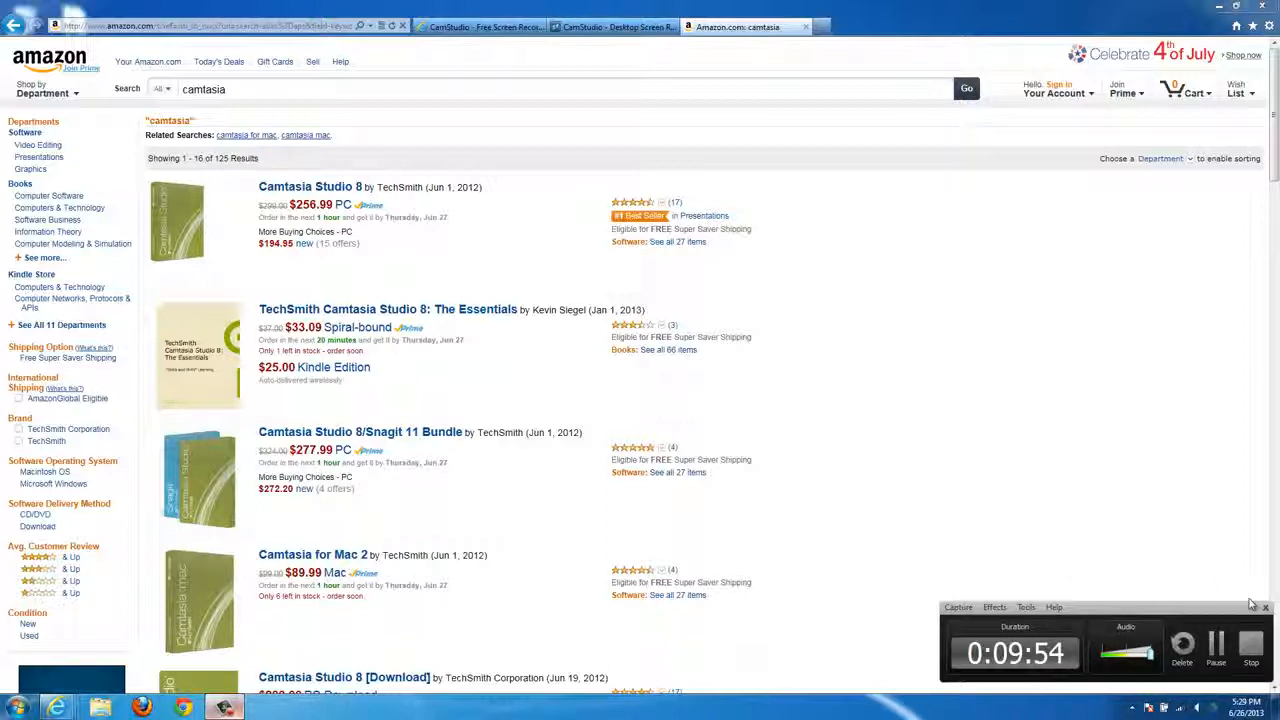
{"action": "left_click", "coordinate": [1250, 607]}
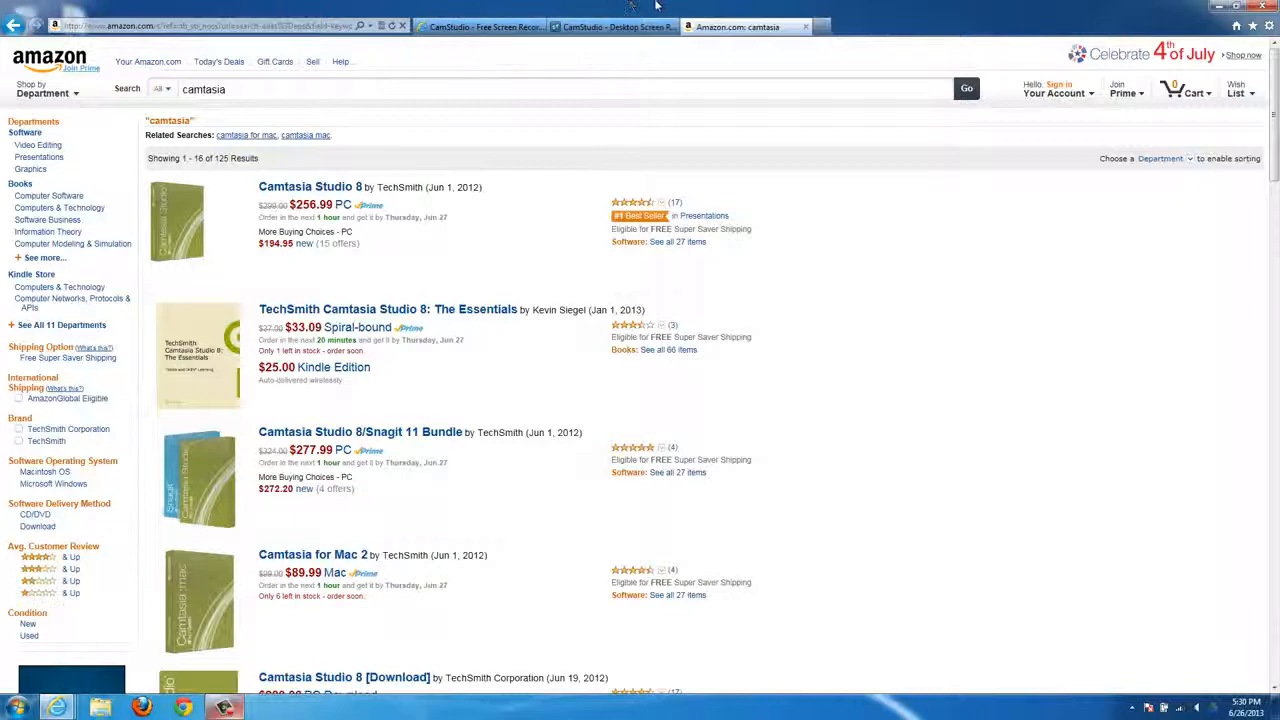
{"action": "left_click", "coordinate": [1219, 5]}
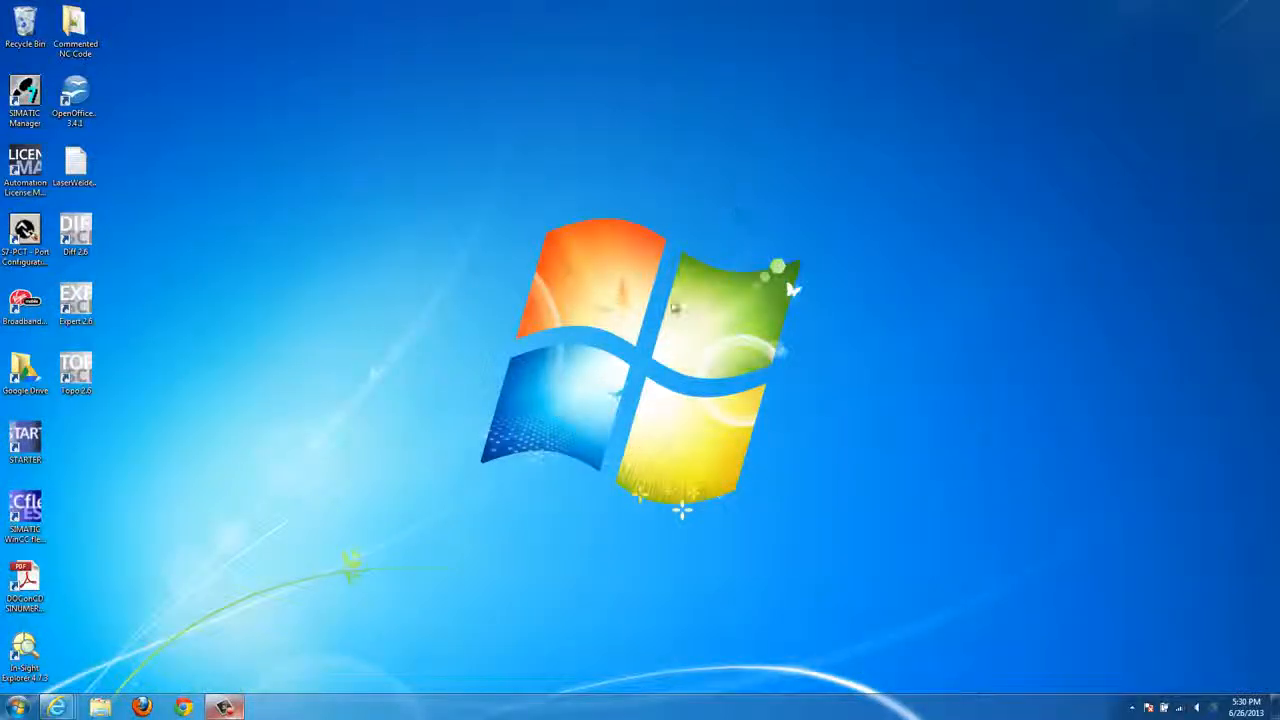